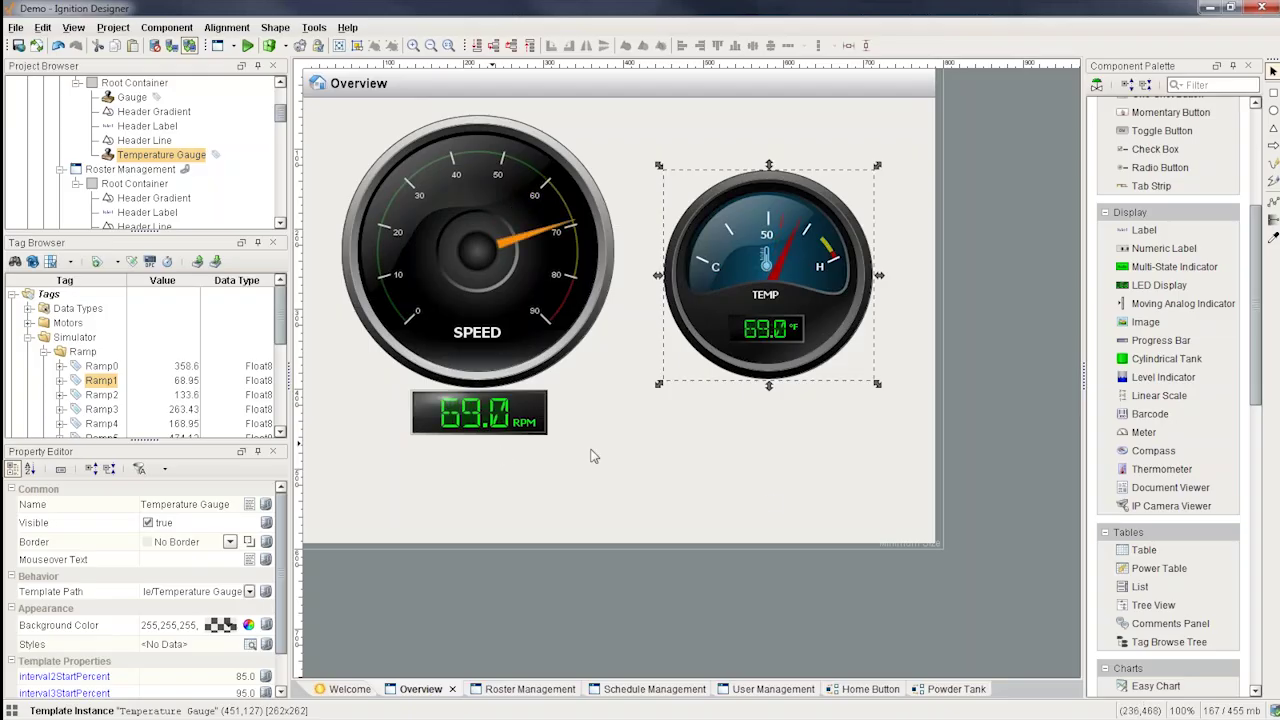
Step: Select the speed gauge and its RPM display on the Overview window
left_click(400, 243, "ctrl")
Step: Delete the gauges from Overview, collapse Simulator and expand the Motors tag folder
key("Delete")
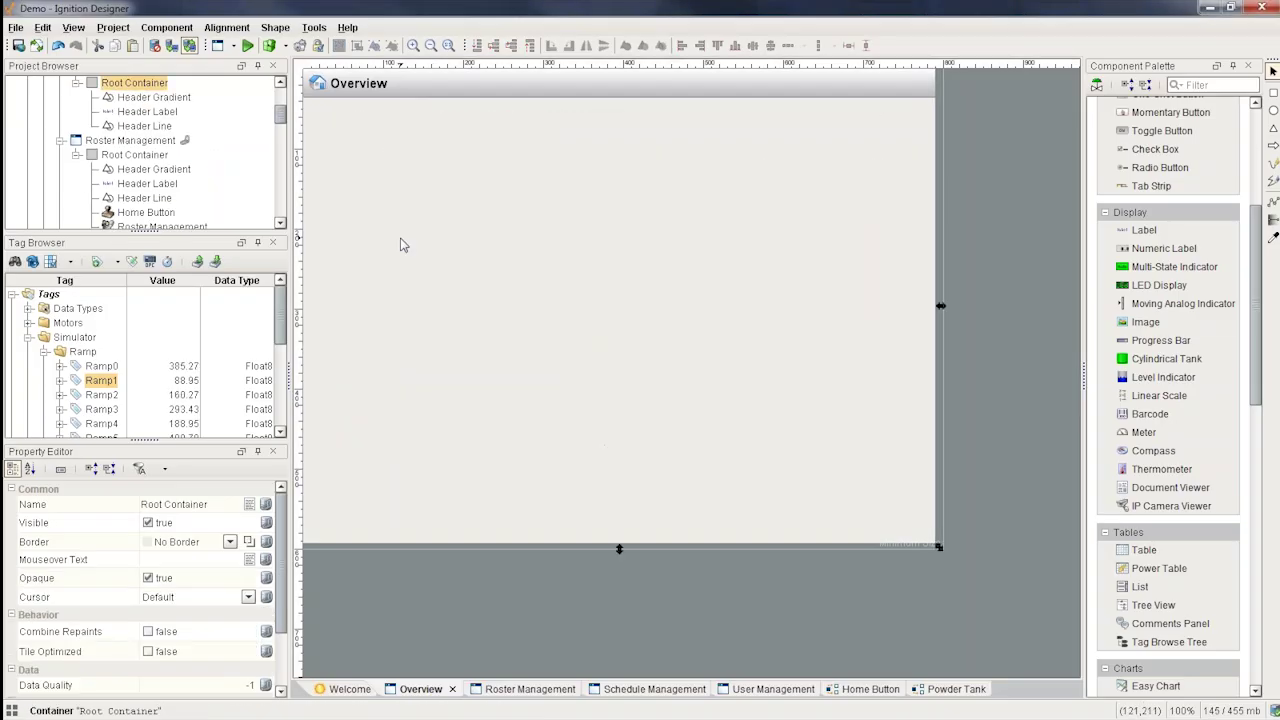
left_click(29, 338)
left_click(64, 324)
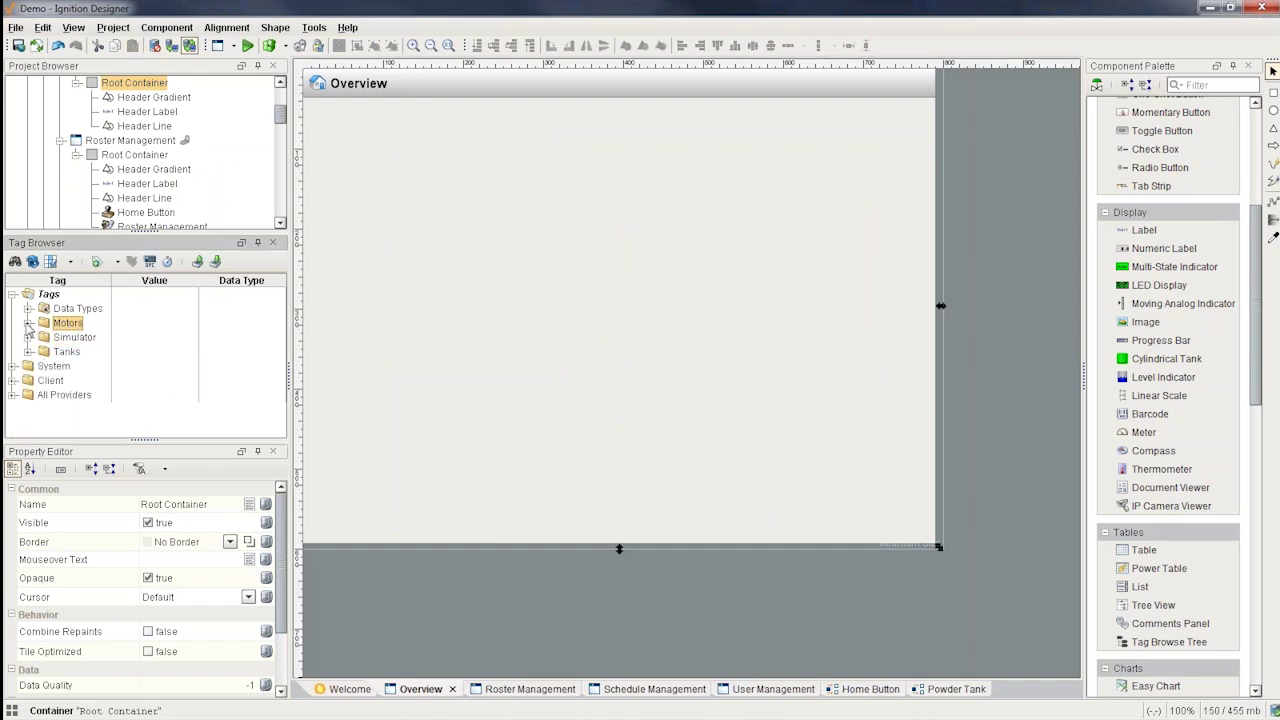
left_click(29, 323)
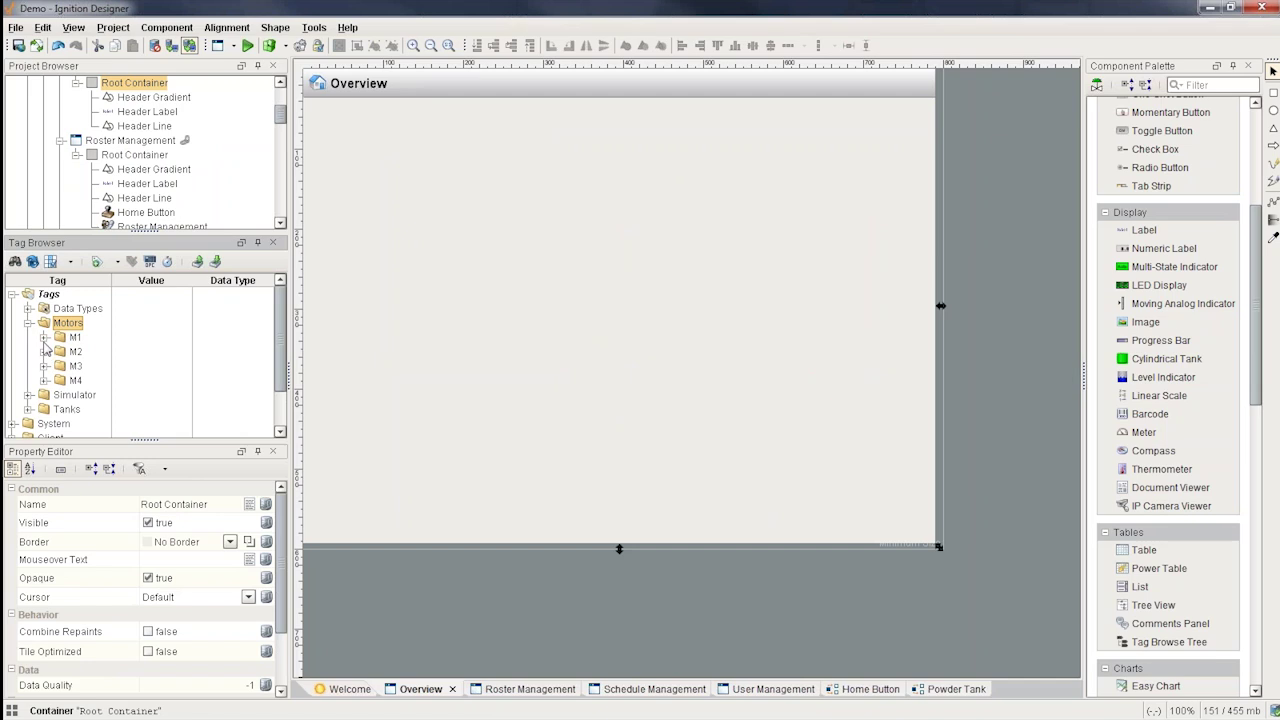
Step: Expand M1 to show its AMPS, HOA, RUN_CMD and STATUS tags
left_click(44, 338)
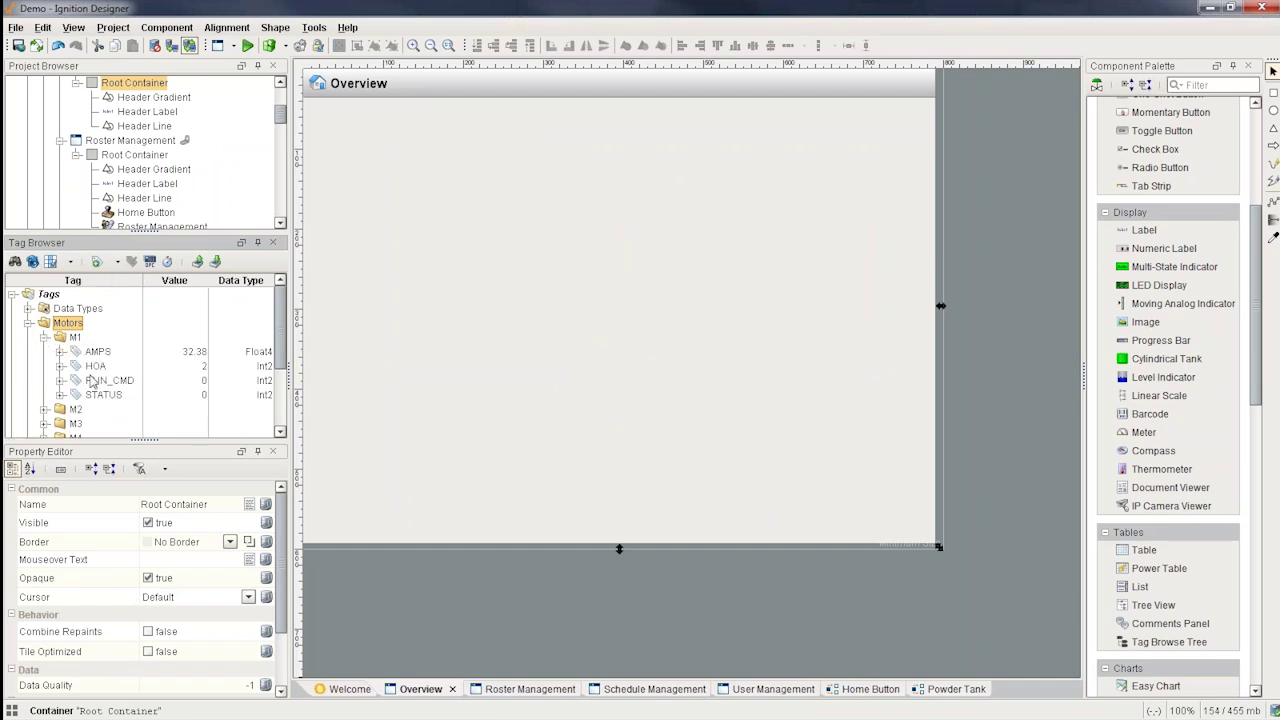
left_click(98, 354)
left_click(96, 366)
left_click(106, 381)
left_click(104, 396)
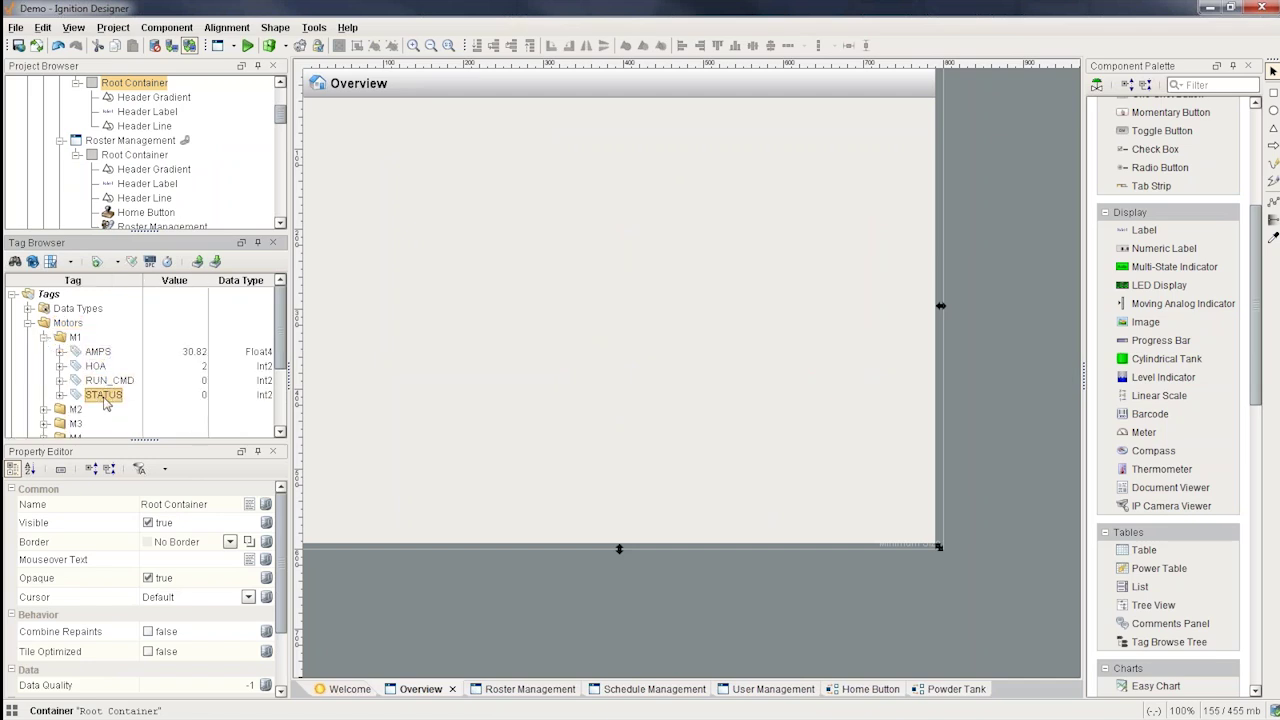
scroll(104, 398, "down", 1)
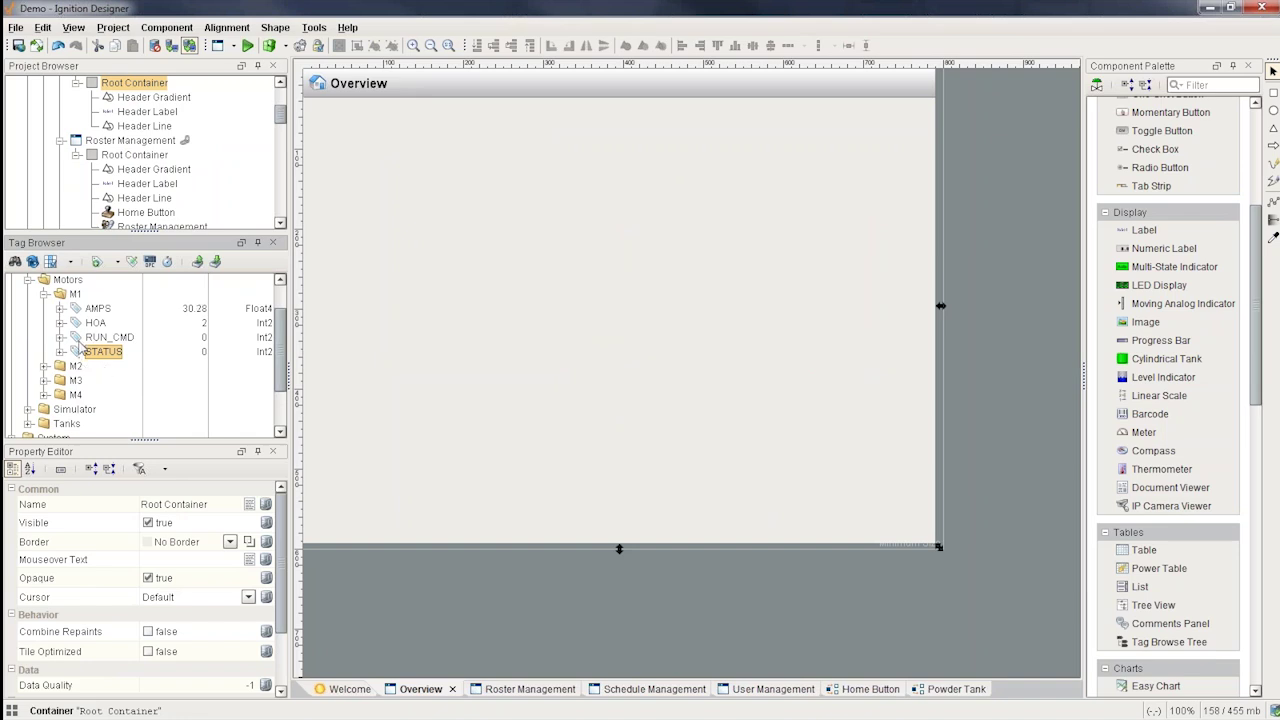
Step: Expand the M2 and M4 folders, pointing out the M1, M2 and M3 motor folders
left_click(44, 366)
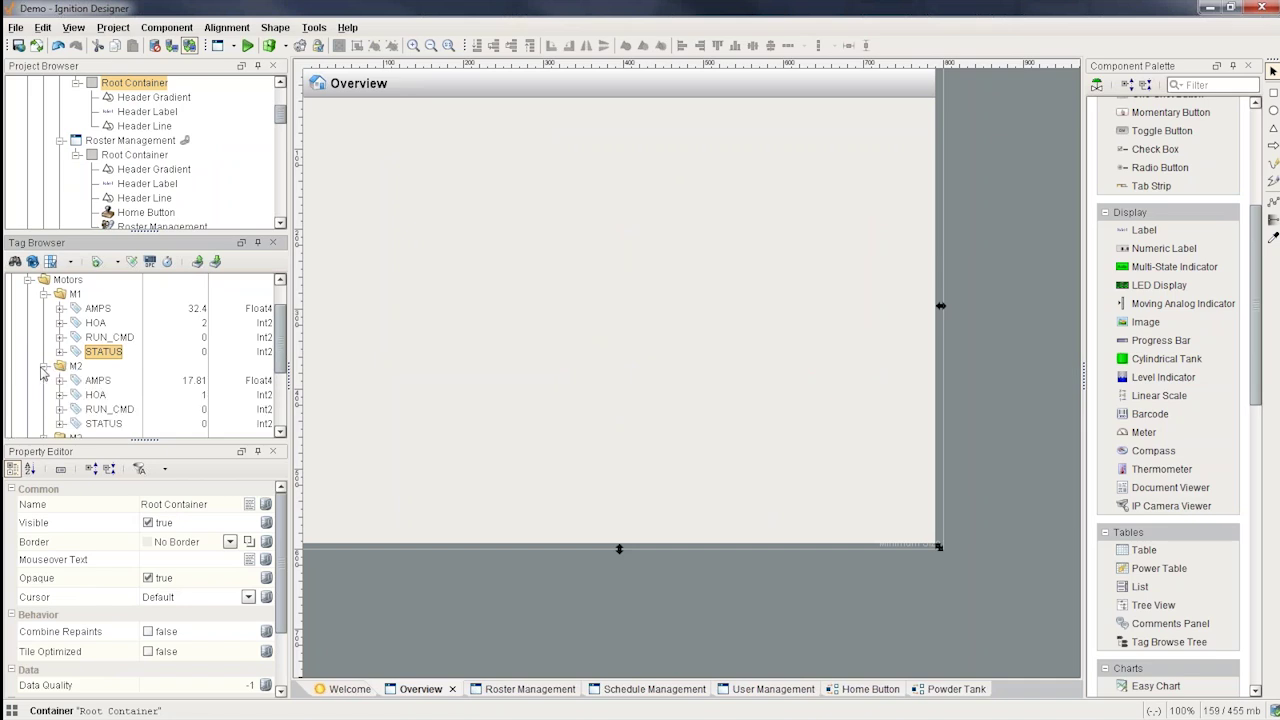
left_click(75, 295)
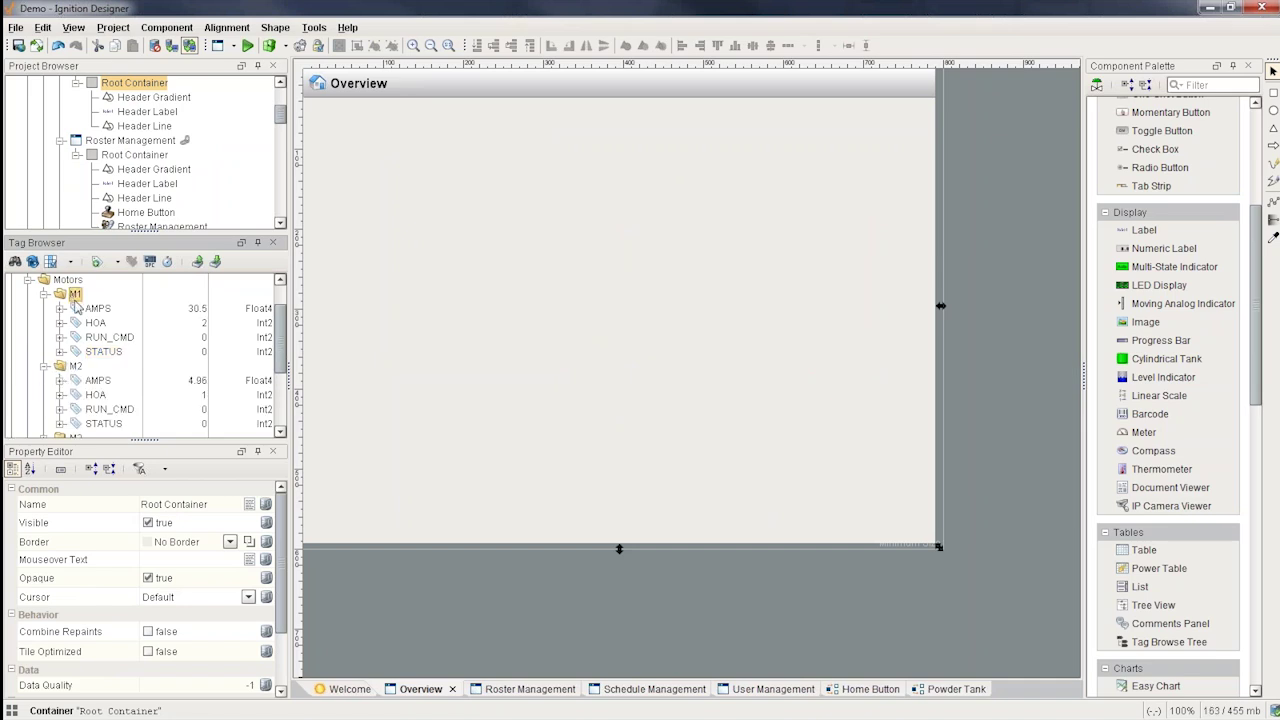
left_click(75, 367)
scroll(75, 372, "down", 1)
left_click(76, 396)
scroll(70, 385, "down", 1)
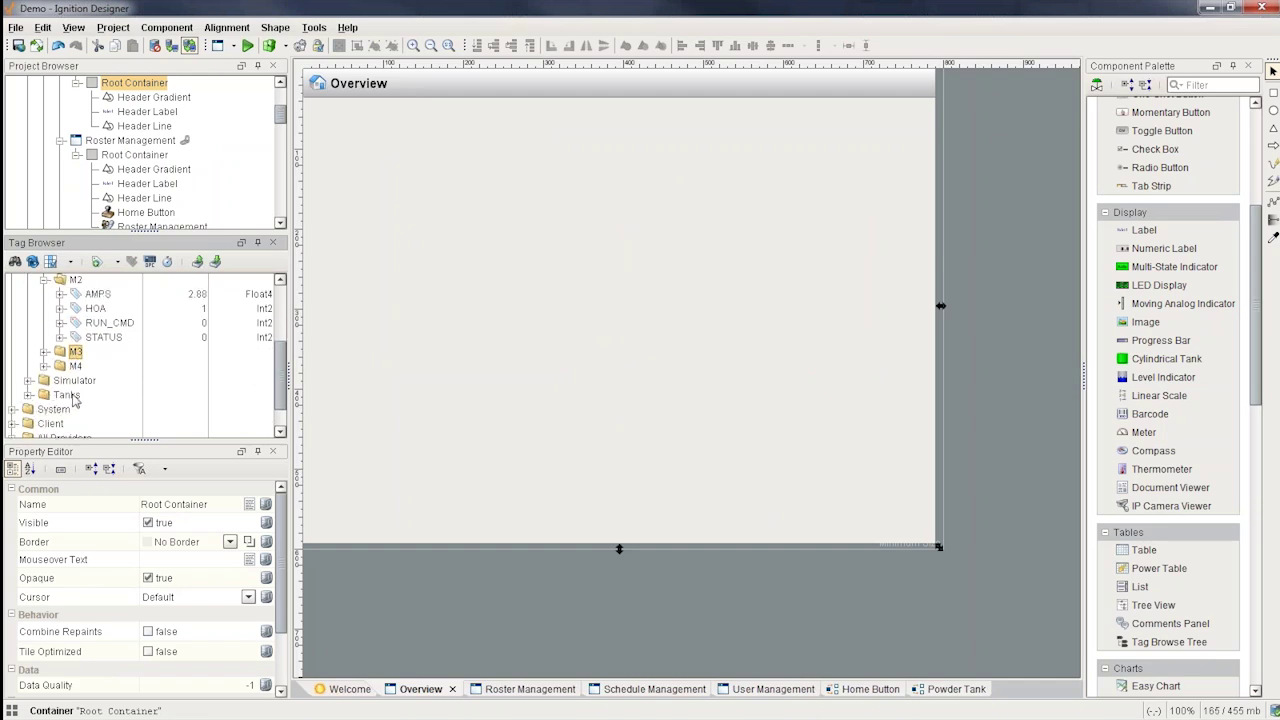
left_click(45, 366)
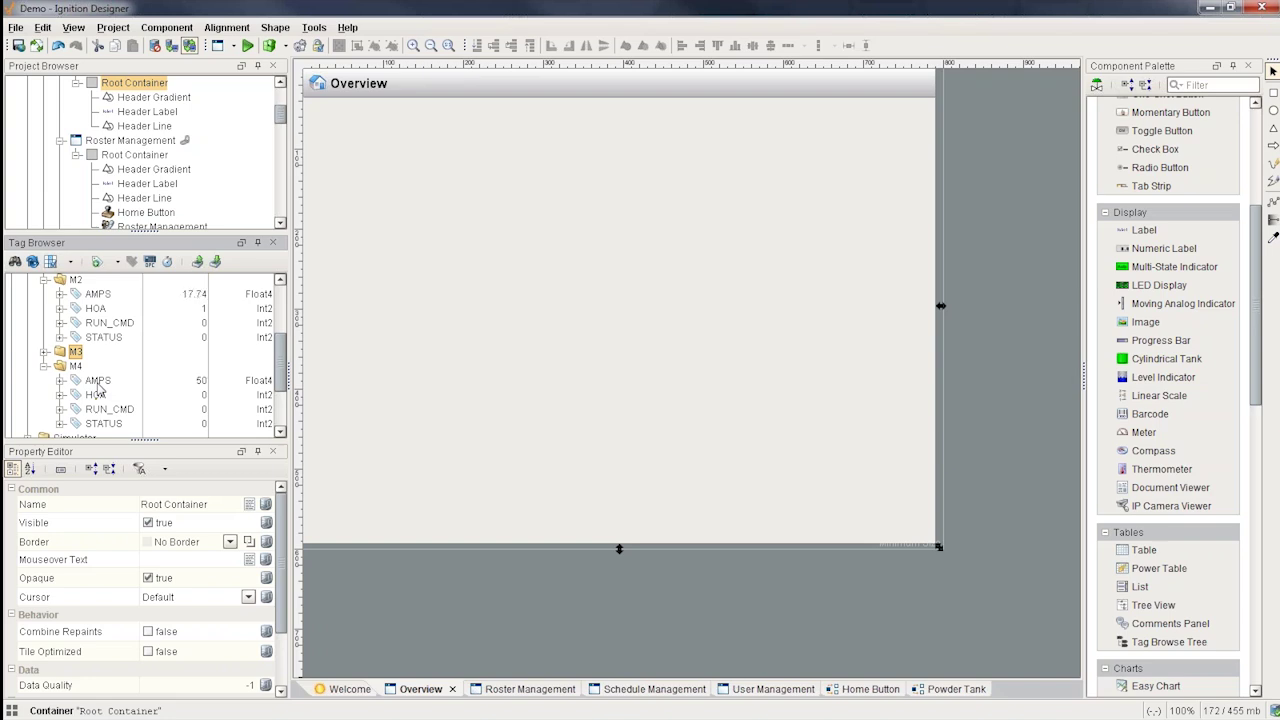
left_click_drag(281, 115, 278, 238)
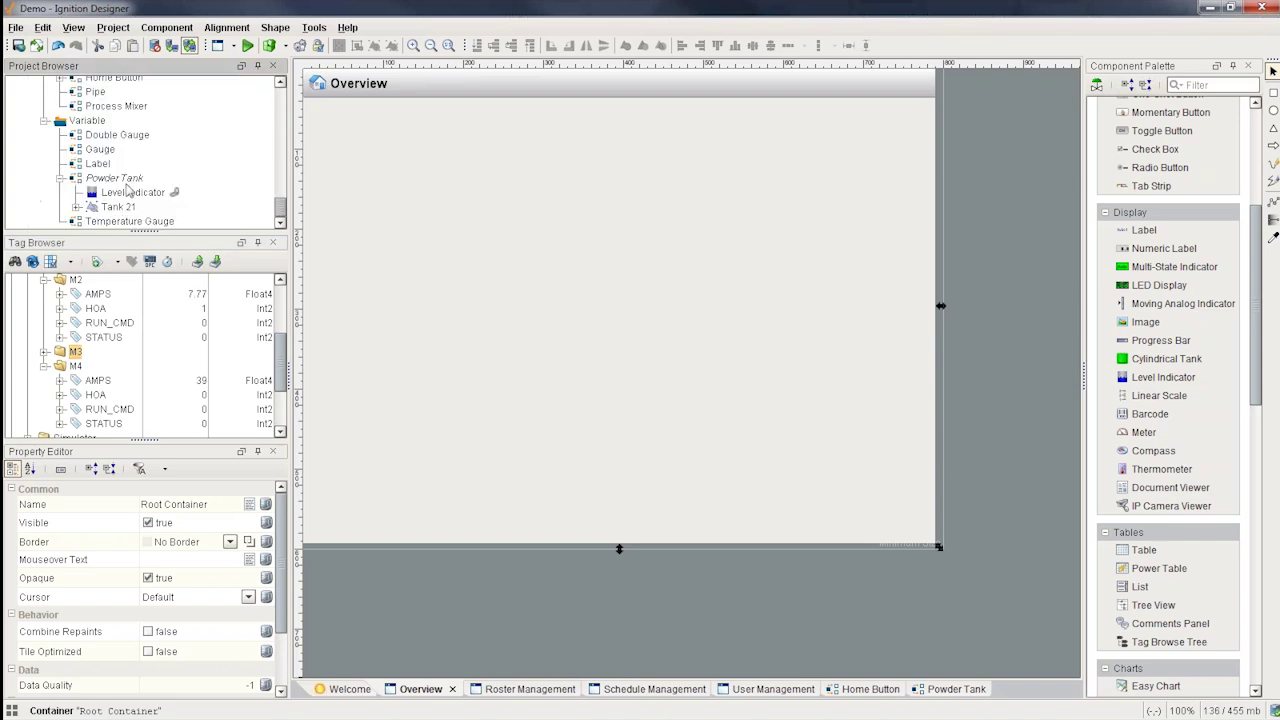
Step: Create a new template named Motor in the Indirect templates folder
scroll(64, 130, "up", 3)
left_click(44, 112)
right_click(70, 111)
left_click(114, 120)
type("M")
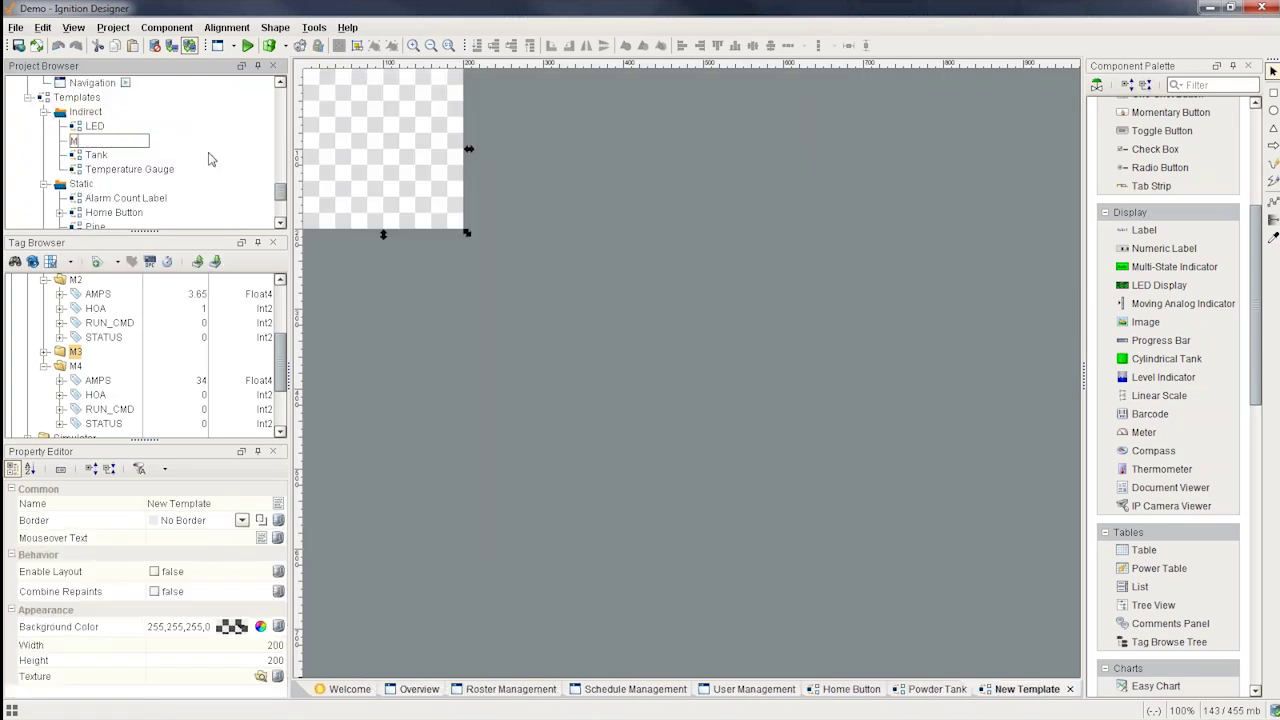
type("otor")
key("Return")
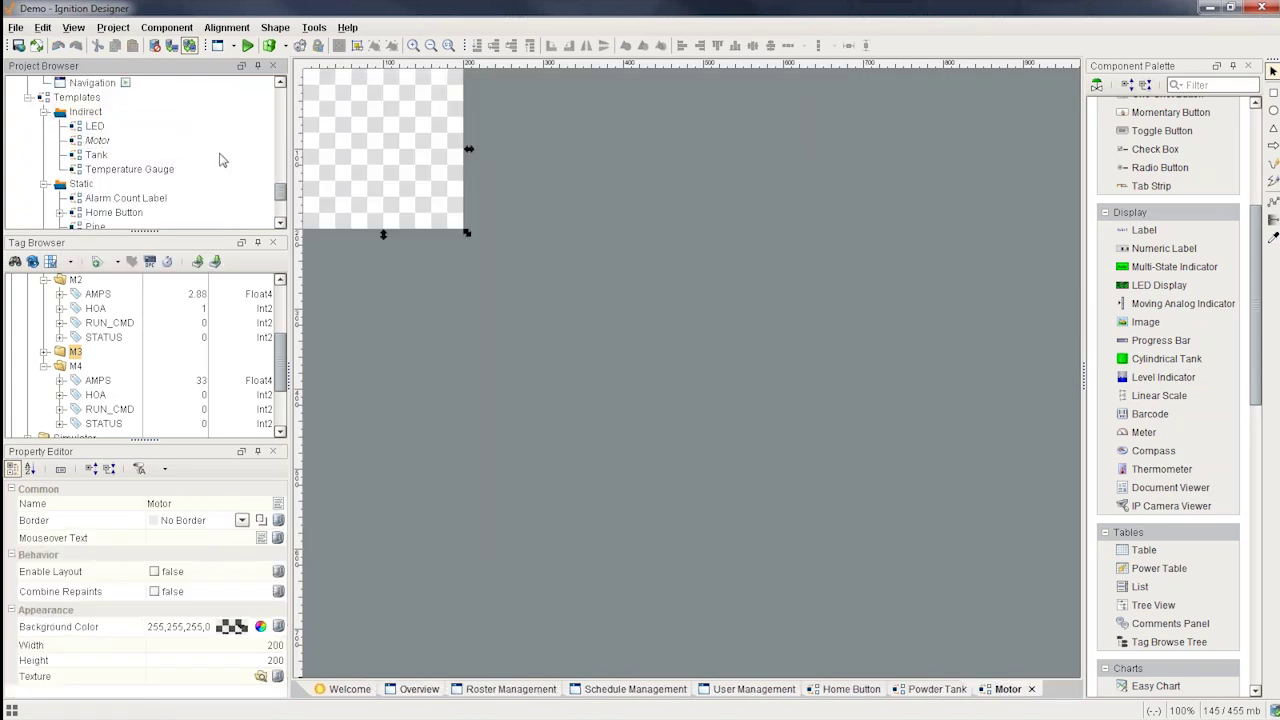
Step: Add a String template parameter named motorName to the Motor template's custom properties
right_click(356, 171)
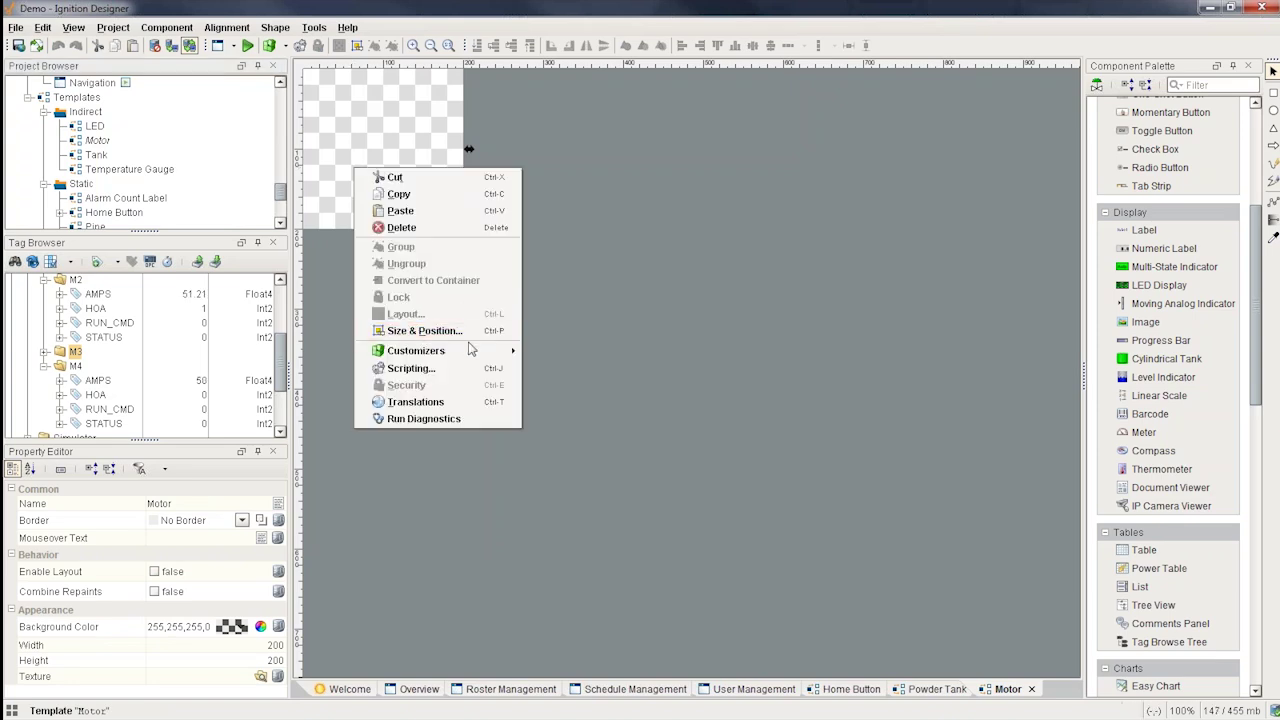
mouse_move(475, 350)
left_click(565, 347)
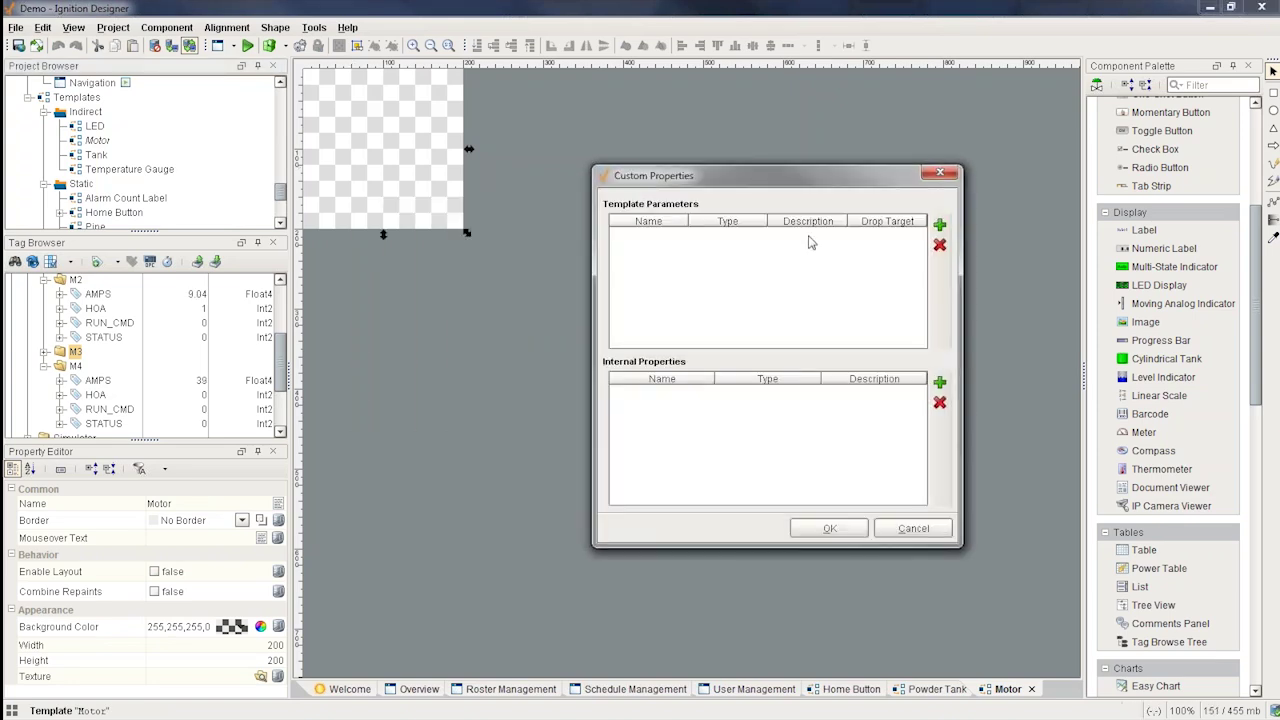
left_click(939, 224)
double_click(676, 235)
type("m")
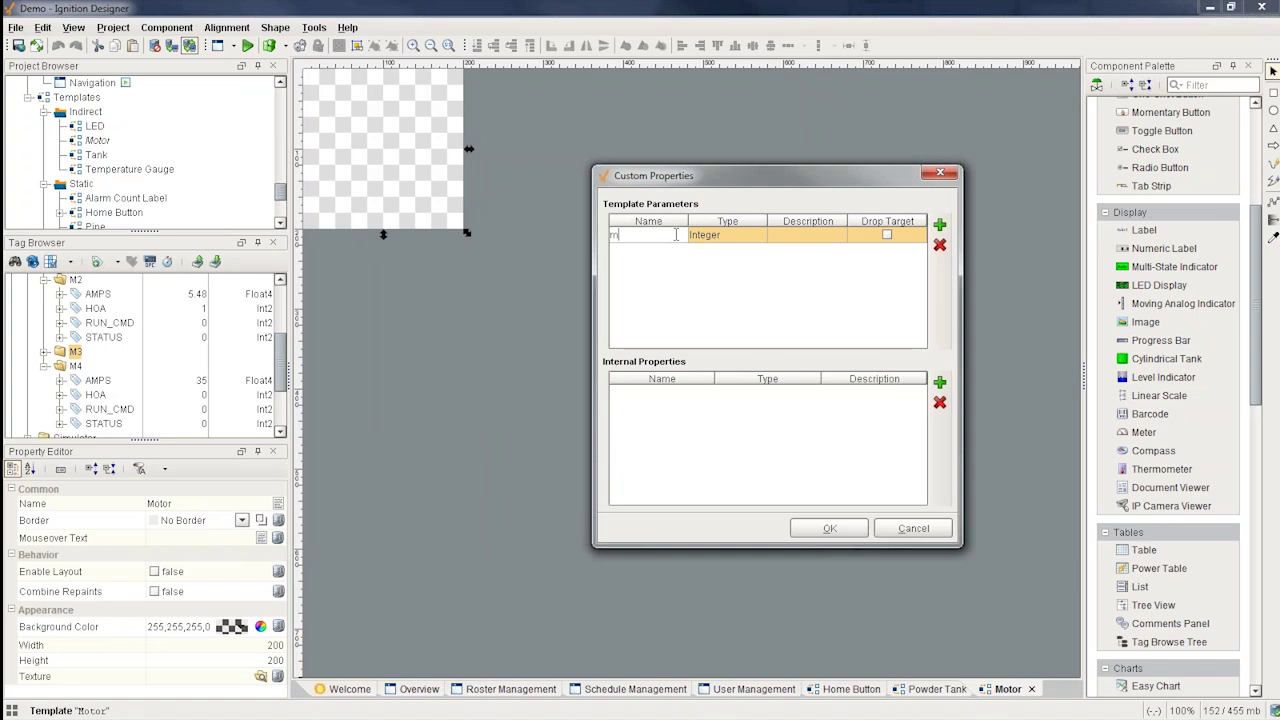
type("otorName")
left_click(722, 235)
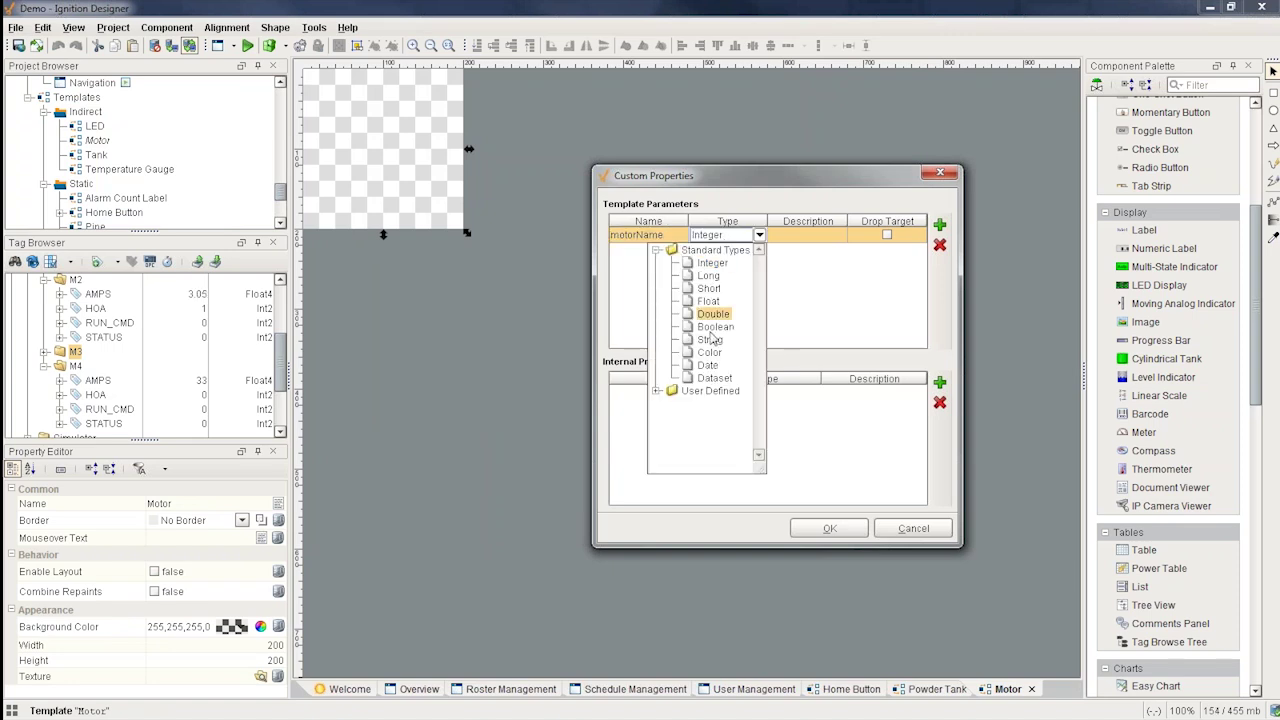
left_click(710, 340)
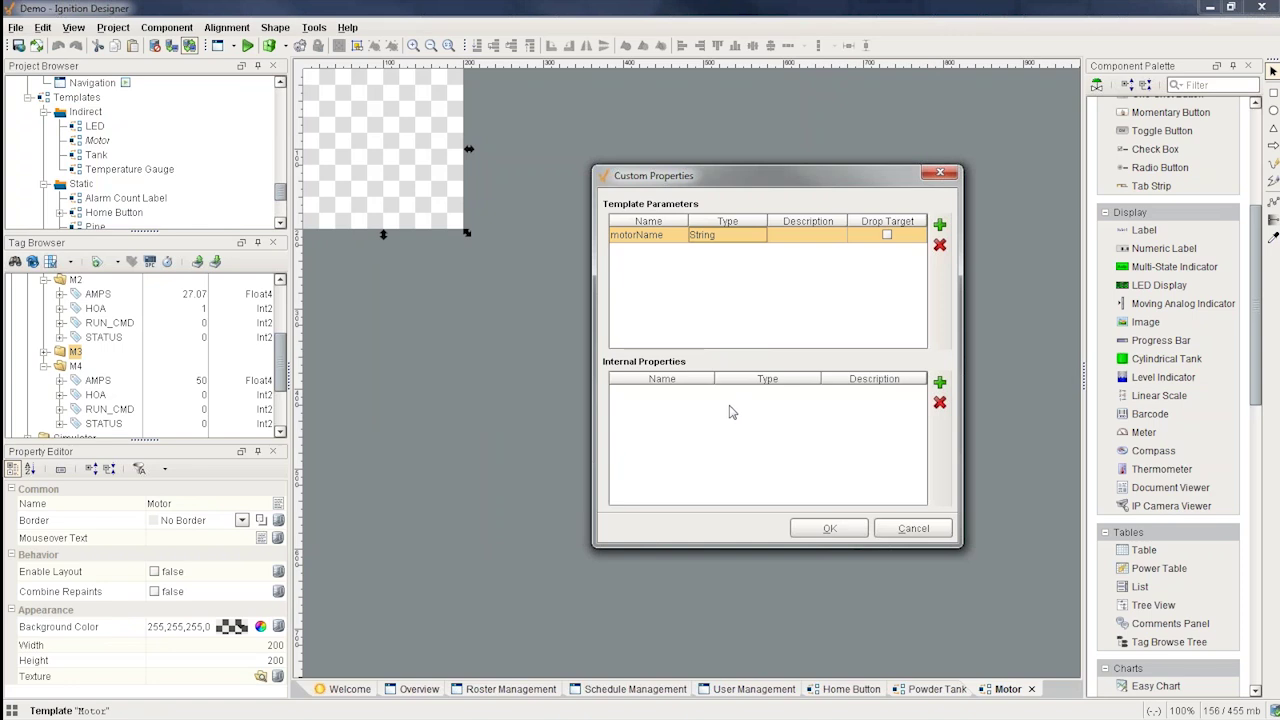
left_click(829, 530)
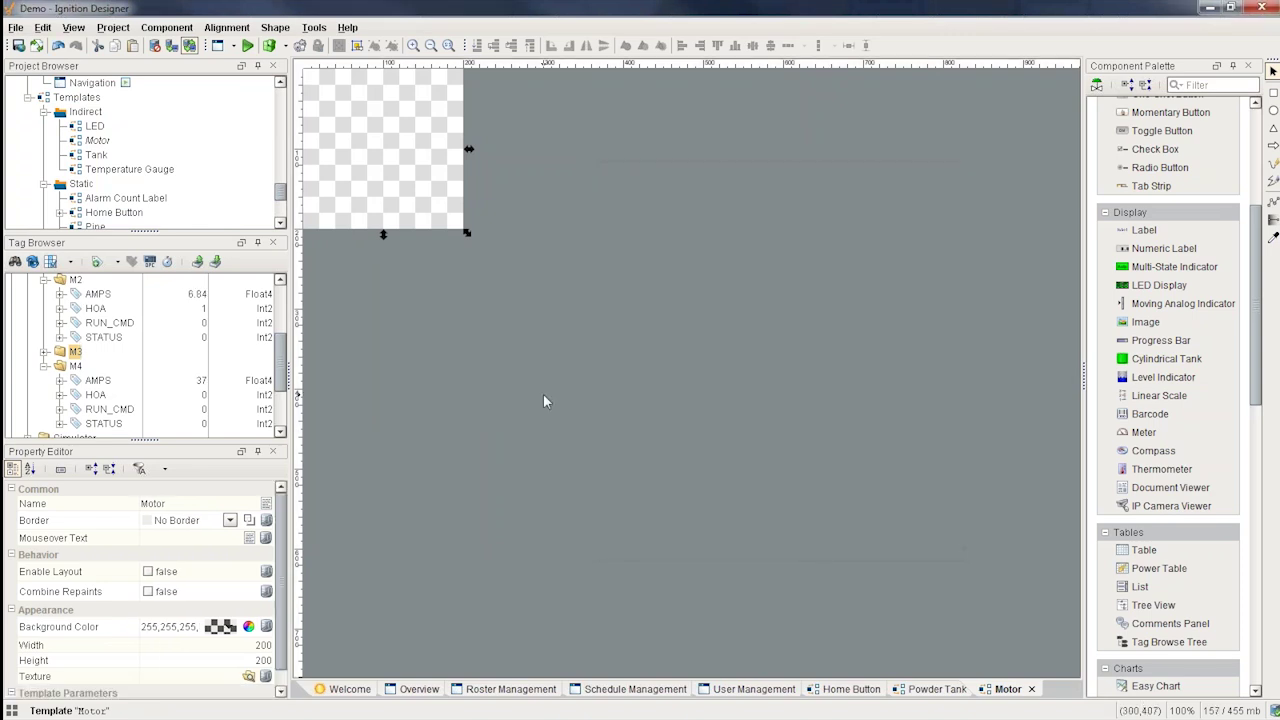
left_click(1096, 86)
Step: Place the second motor symbol from Symbol Factory's Motors category on the template
scroll(590, 450, "up", 5)
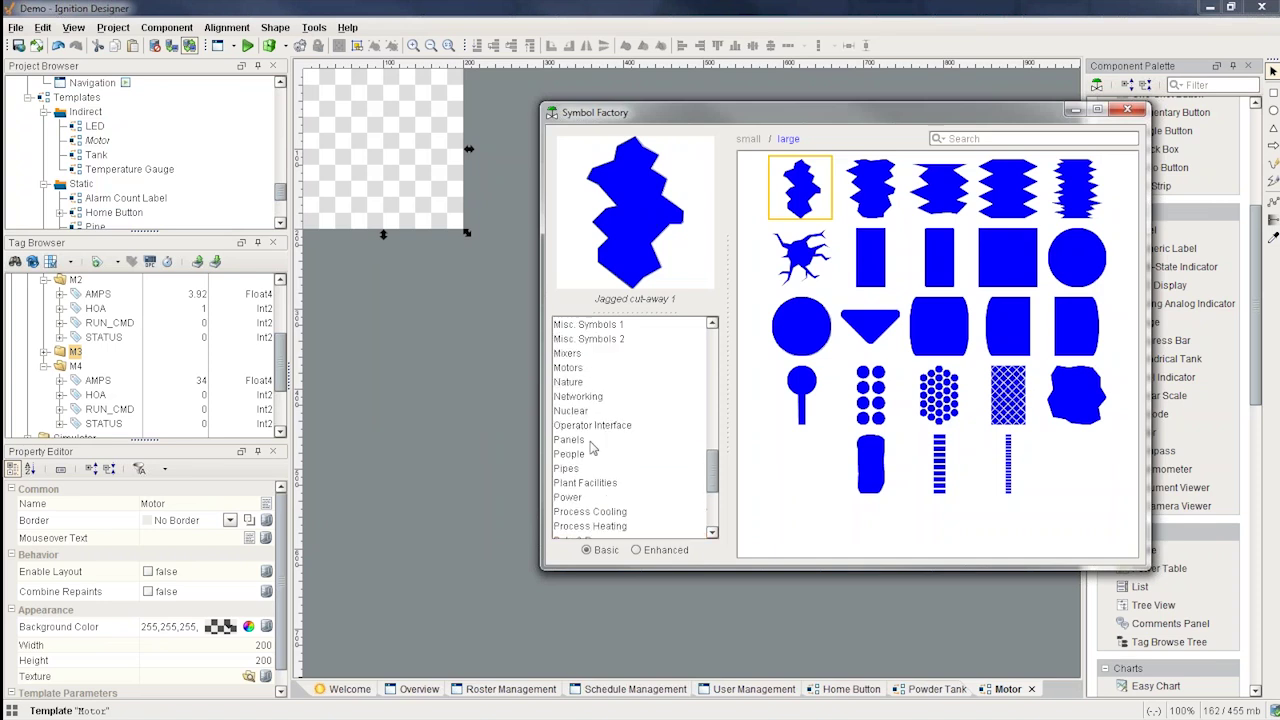
scroll(590, 450, "up", 1)
left_click(585, 411)
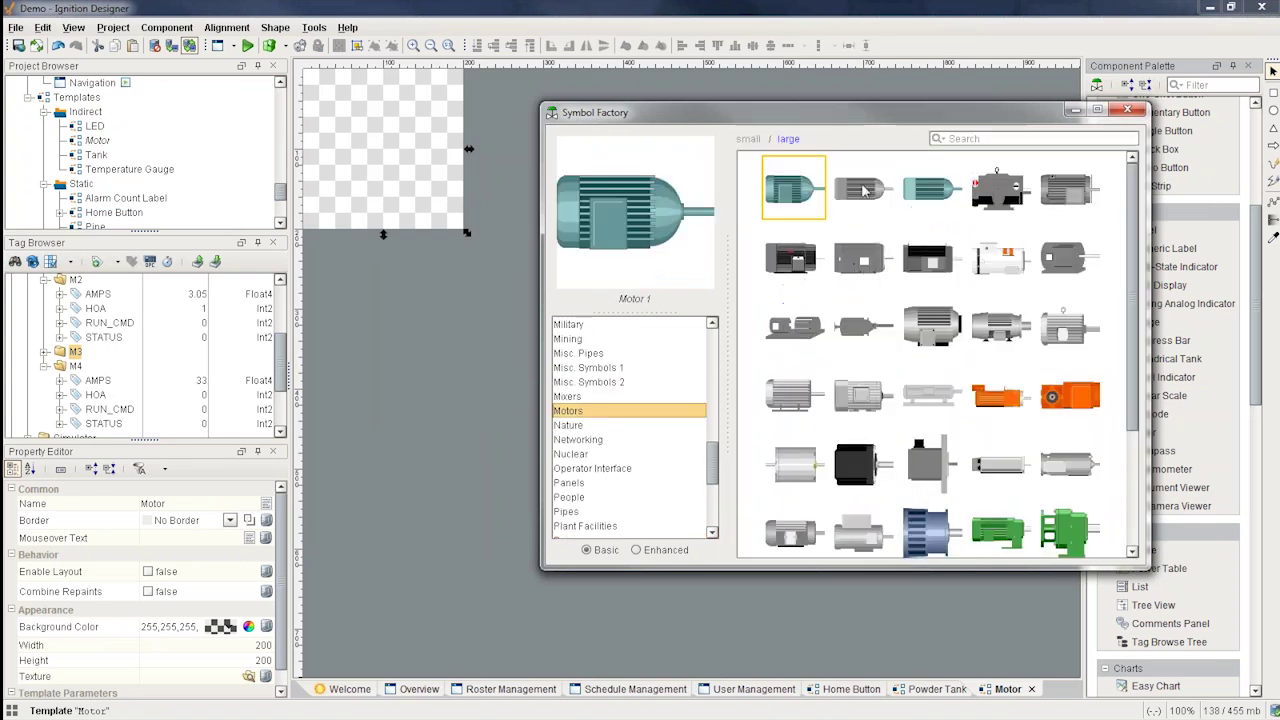
left_click_drag(865, 190, 403, 120)
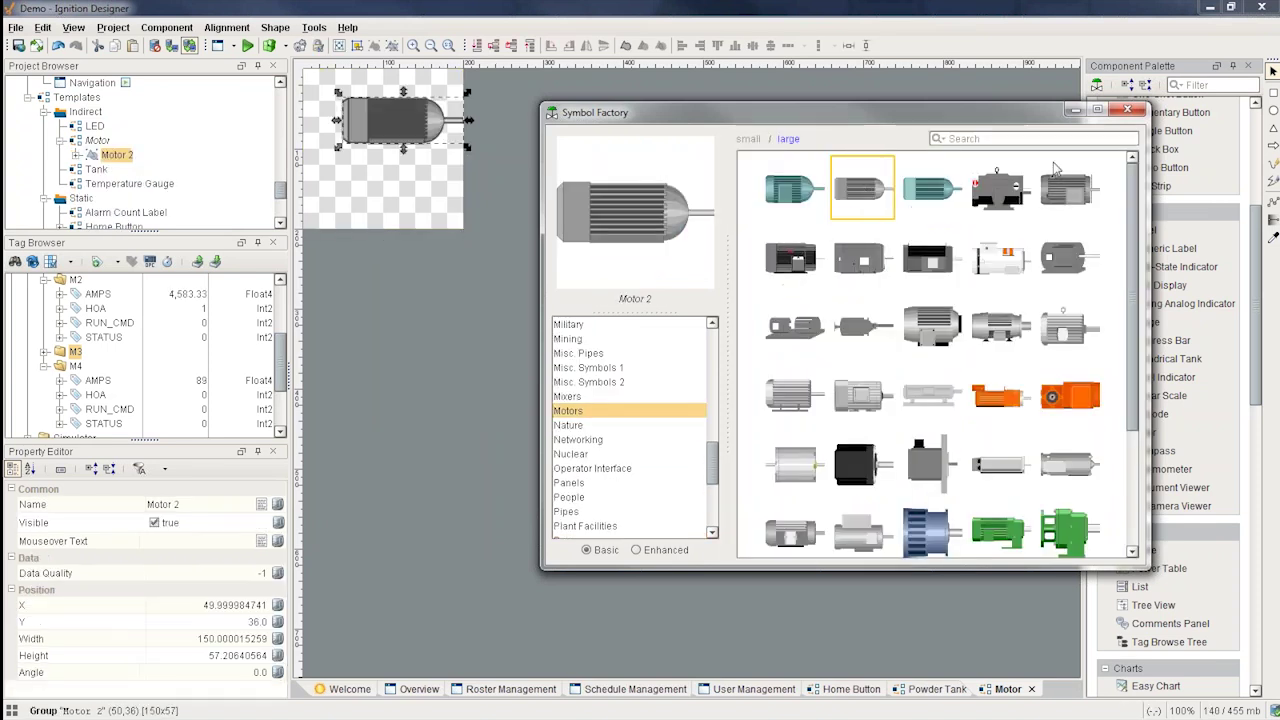
left_click(1126, 111)
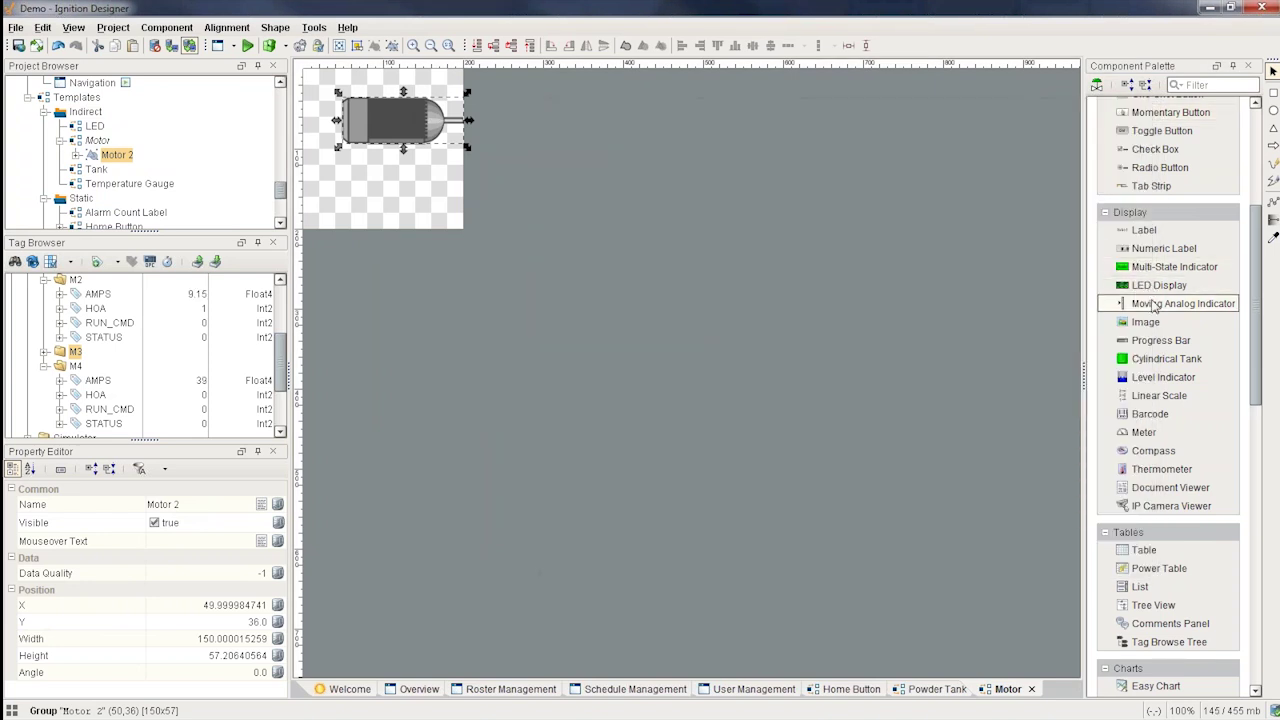
Step: Add an LED Display under the motor and shrink the template to fit
left_click_drag(1150, 285, 350, 162)
left_click_drag(398, 126, 371, 100)
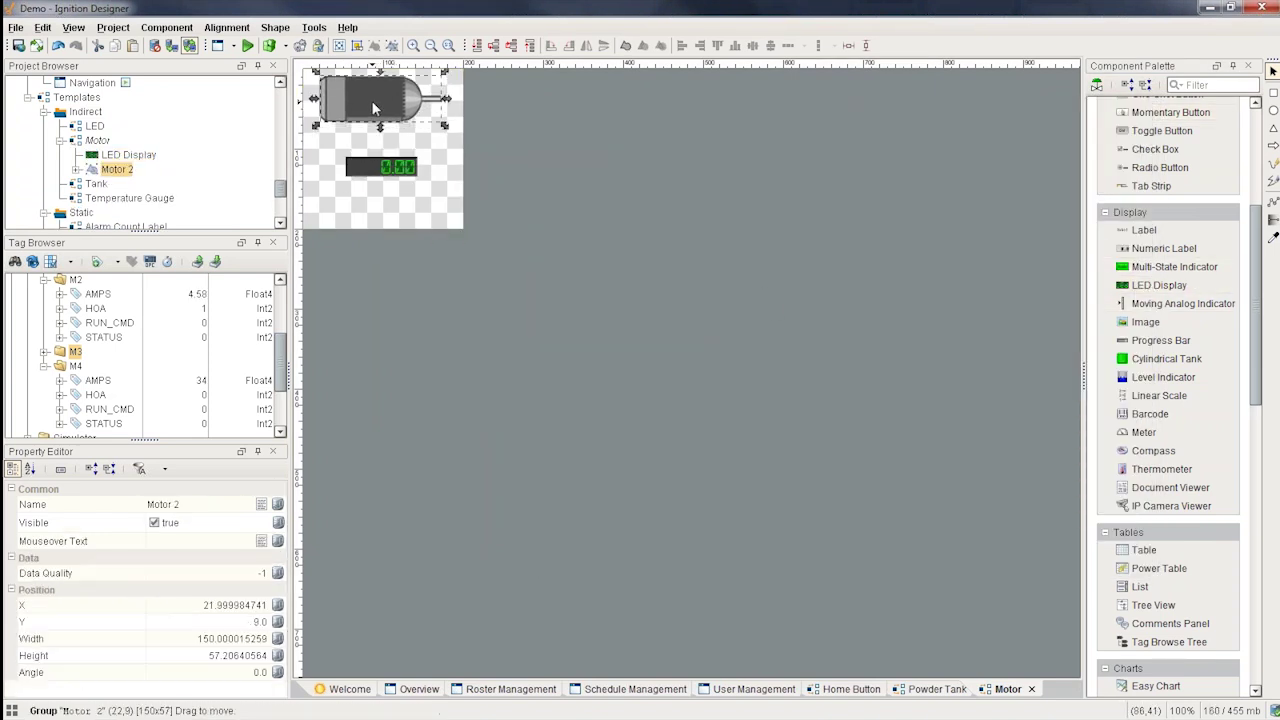
left_click(388, 200)
left_click_drag(386, 228, 375, 160)
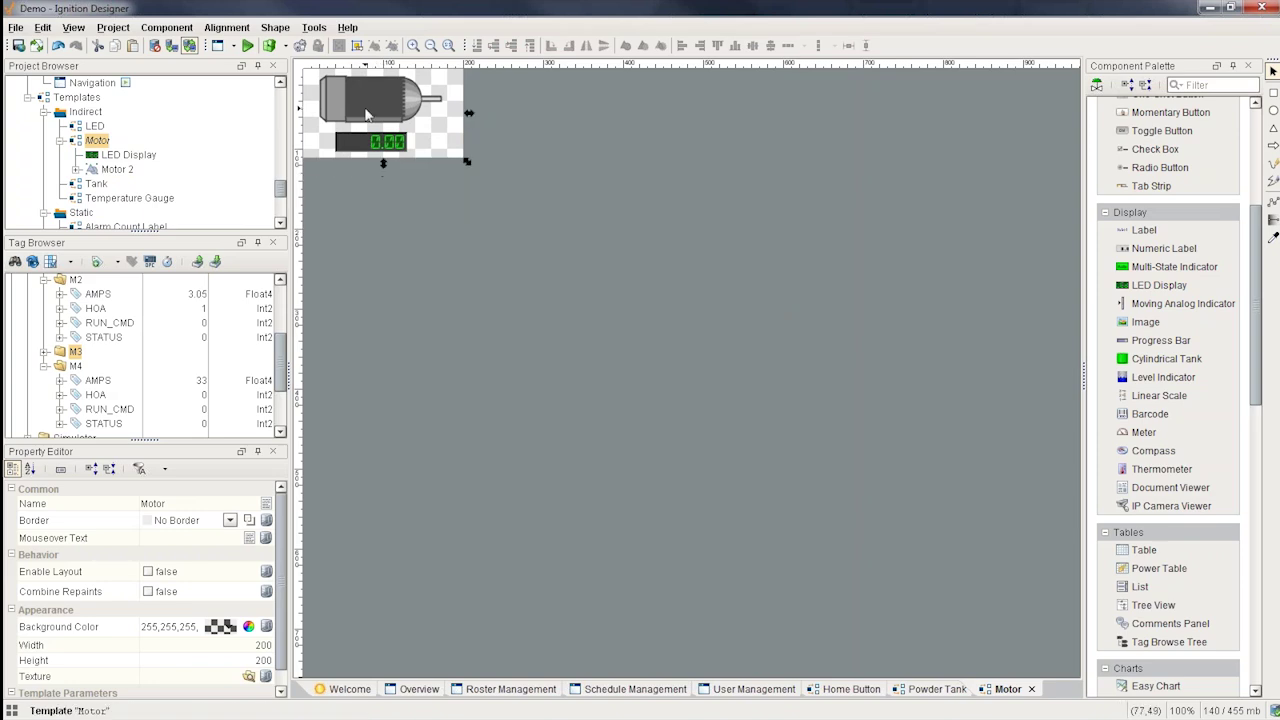
Step: Duplicate the motor symbol and merge the copy into a single Union shape
left_click(367, 116)
key("ctrl+d")
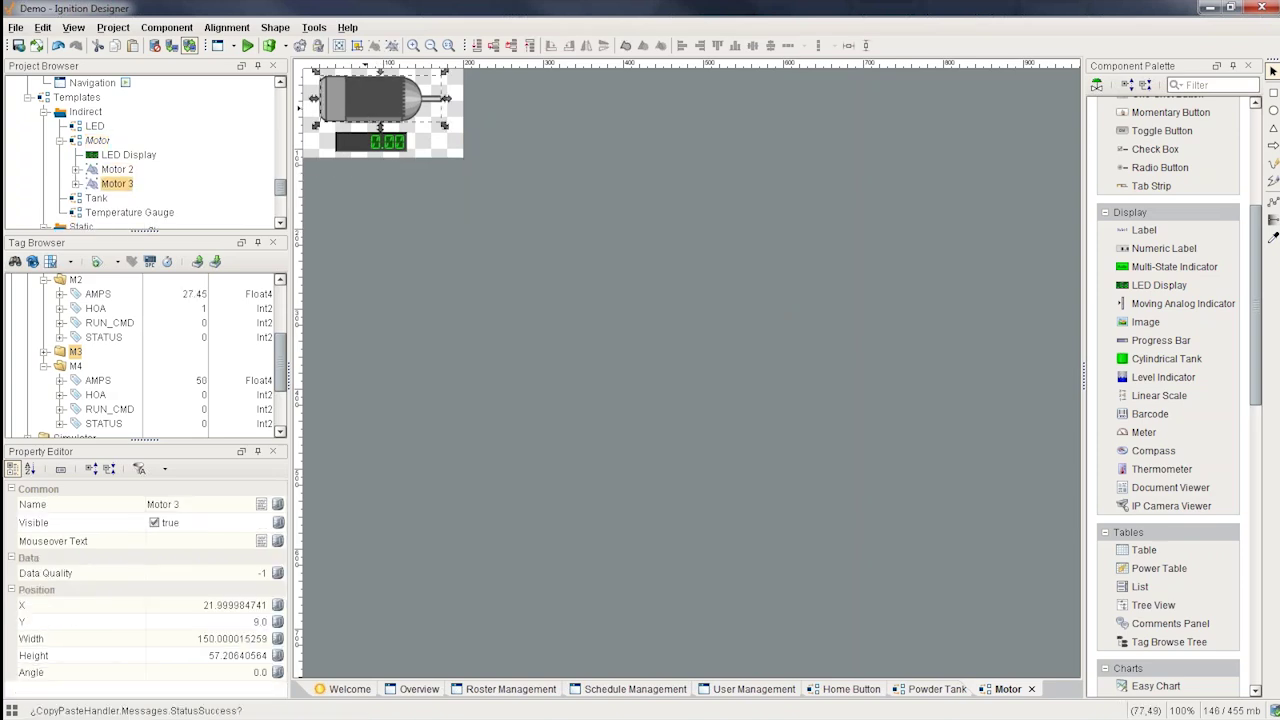
left_click(275, 27)
left_click(300, 115)
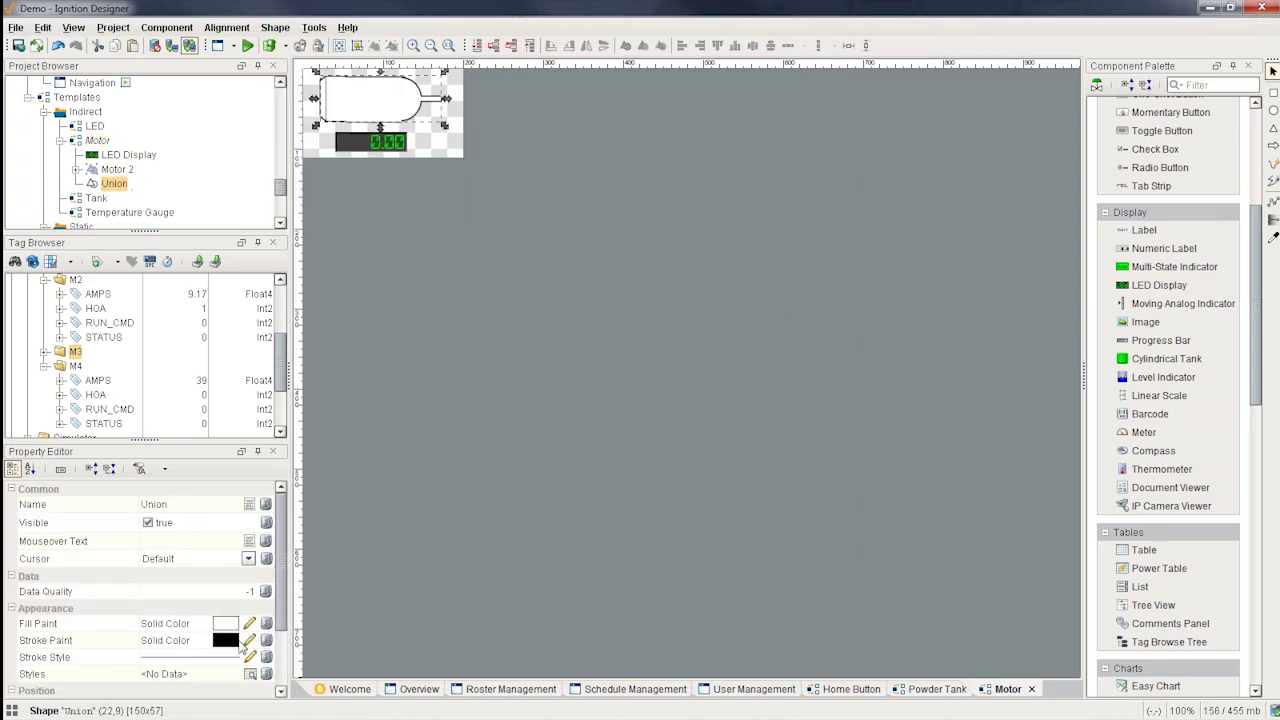
left_click(266, 624)
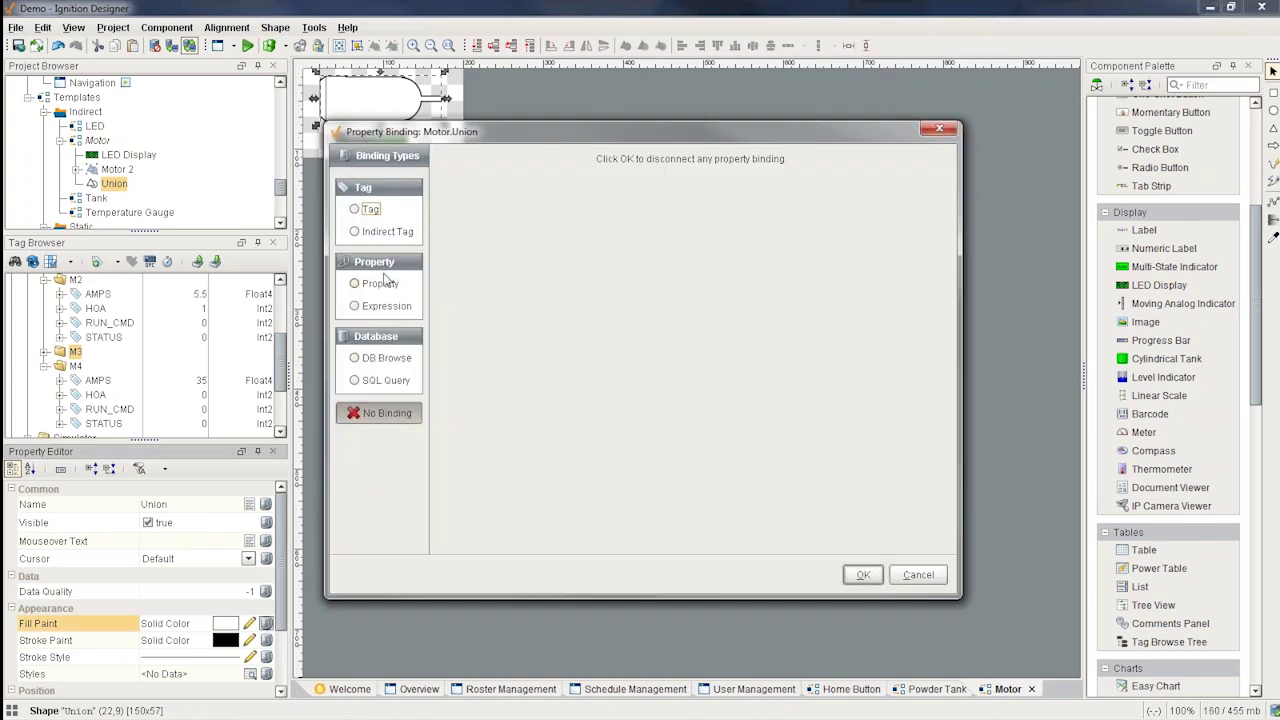
Step: Bind the Union's fill as an Indirect Tag to Motors/M1/HOA
left_click(380, 236)
left_click(912, 246)
double_click(622, 115)
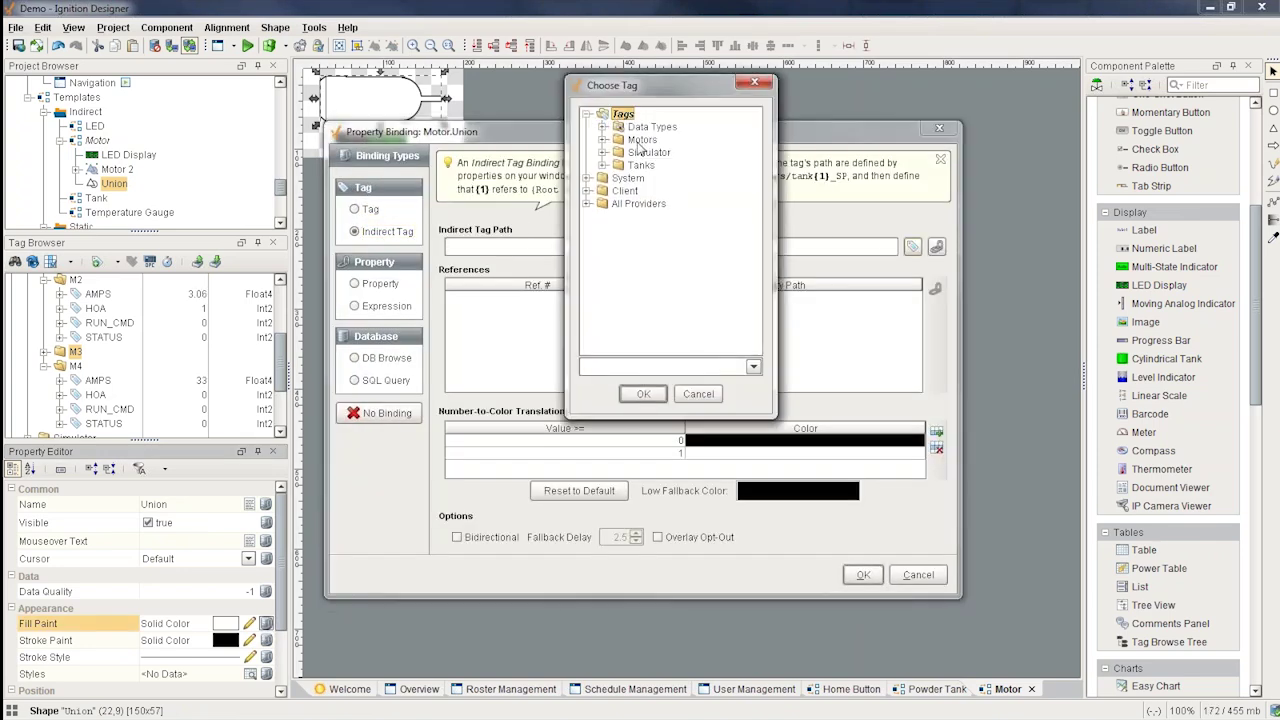
double_click(641, 140)
double_click(649, 152)
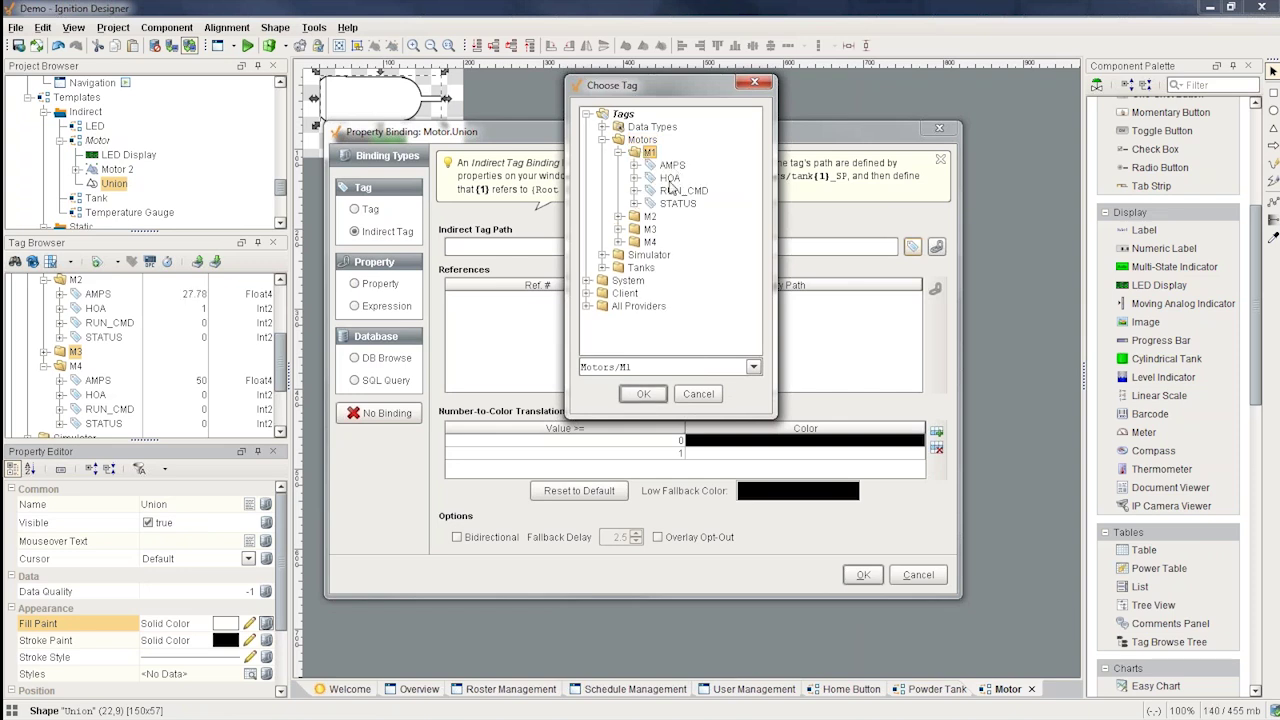
left_click(670, 178)
left_click(643, 393)
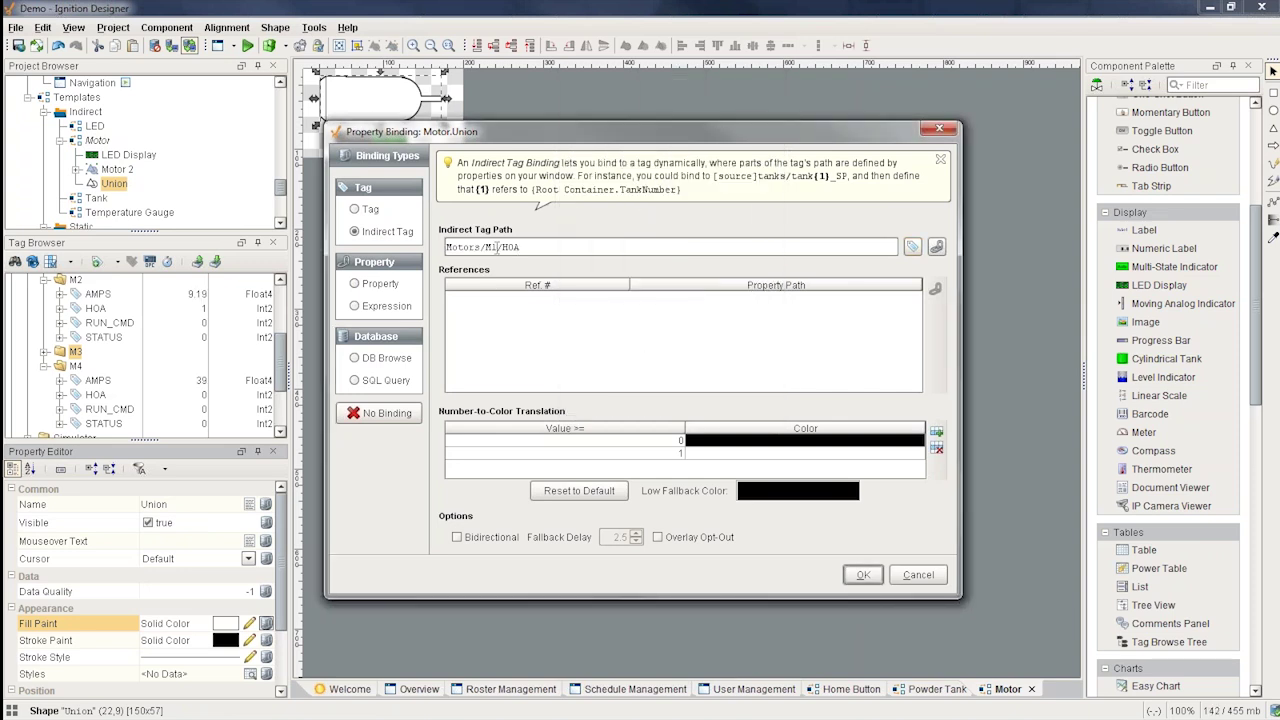
Step: Replace M1 in the tag path with reference {1} = Motor.motorName
double_click(489, 247)
key("BackSpace")
left_click(936, 247)
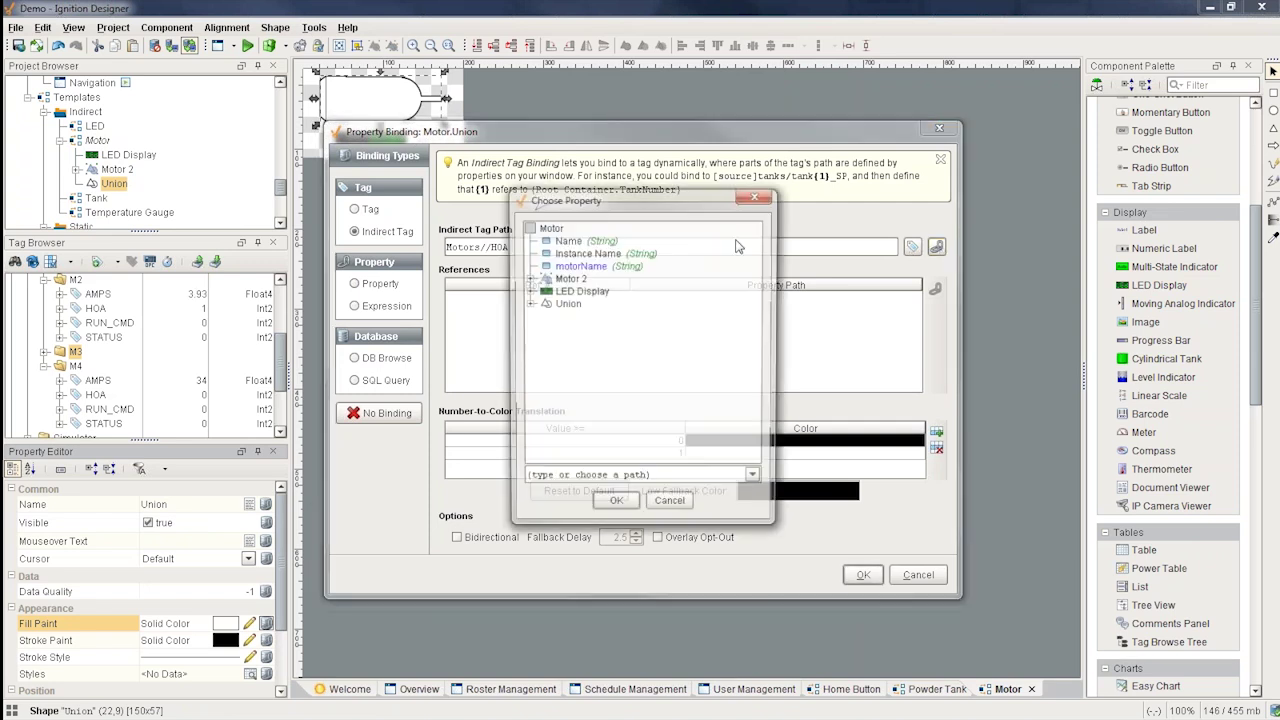
left_click(602, 266)
left_click(614, 507)
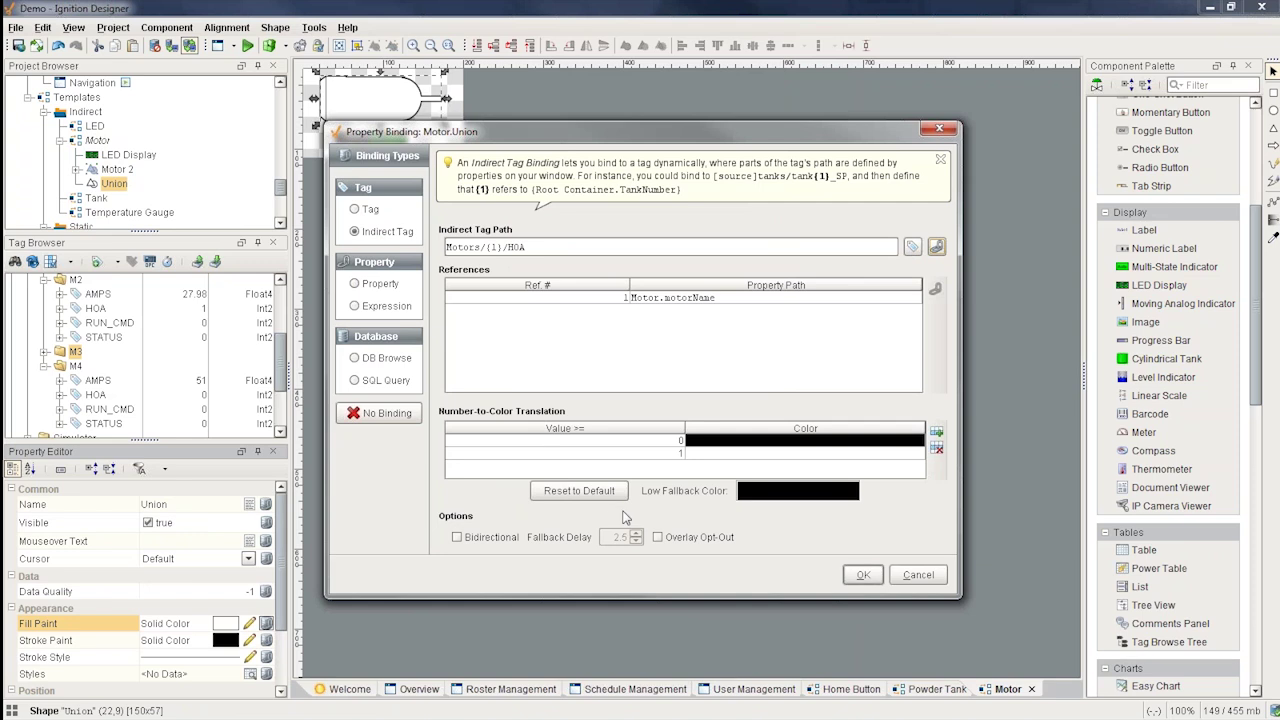
Step: Set the fill colours to red for HOA value 0 and green for 1
double_click(700, 440)
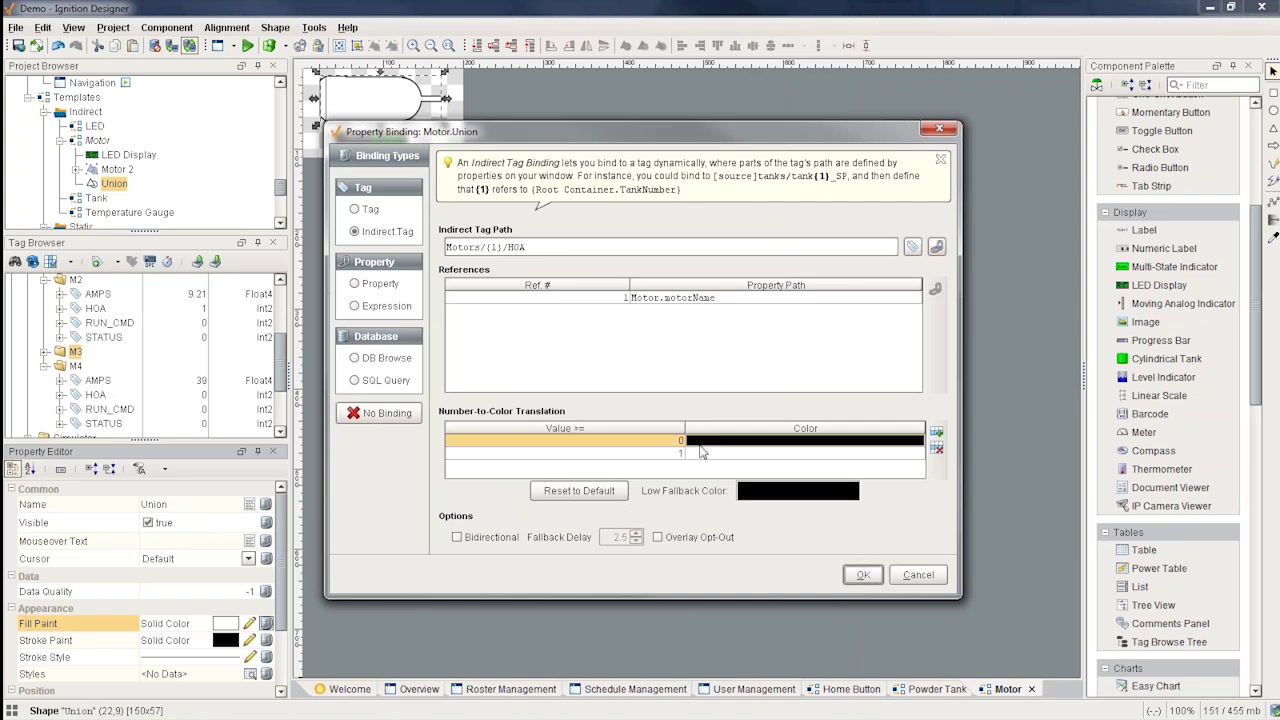
left_click(729, 479)
left_click(721, 498)
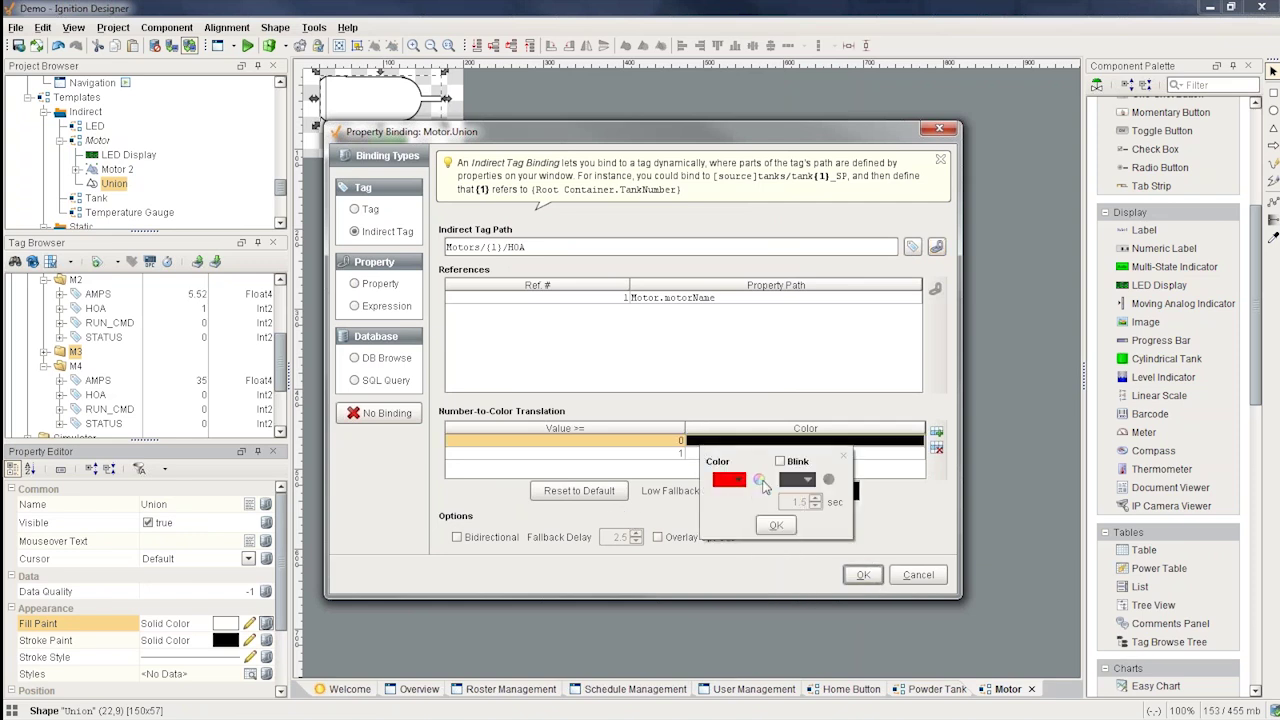
left_click(759, 479)
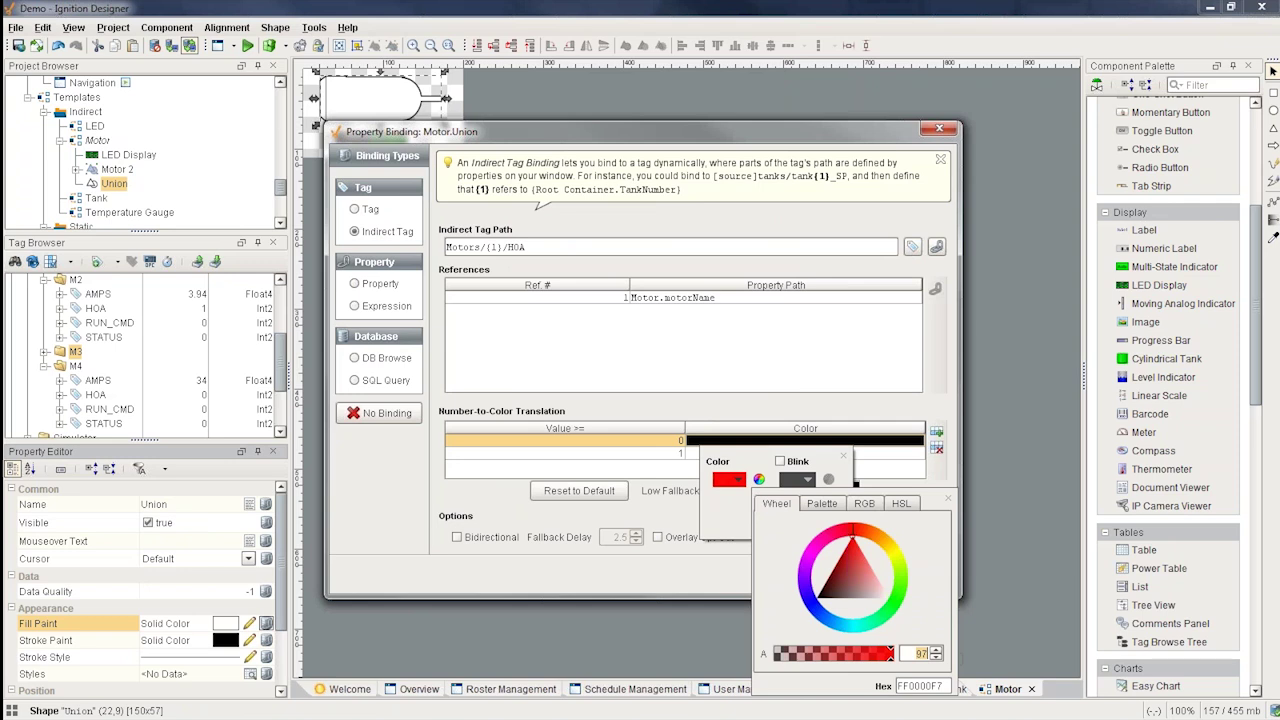
left_click(740, 521)
left_click(783, 530)
double_click(730, 453)
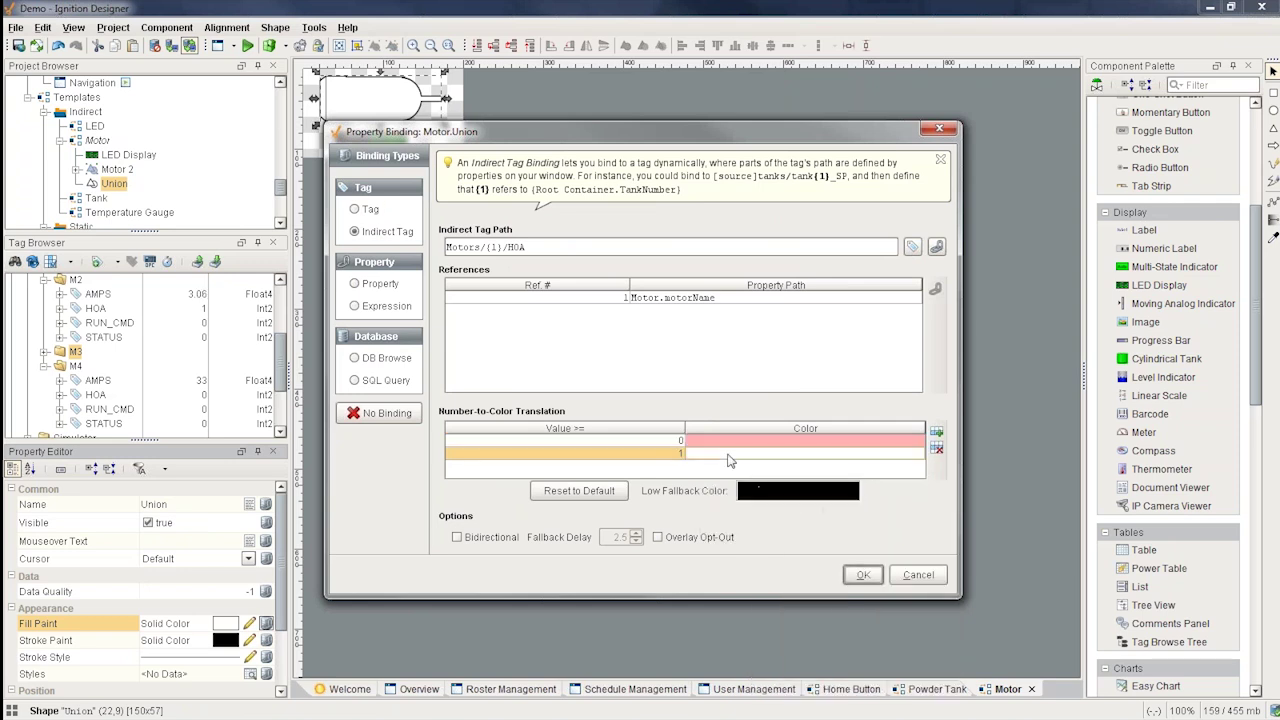
left_click(760, 489)
left_click(786, 573)
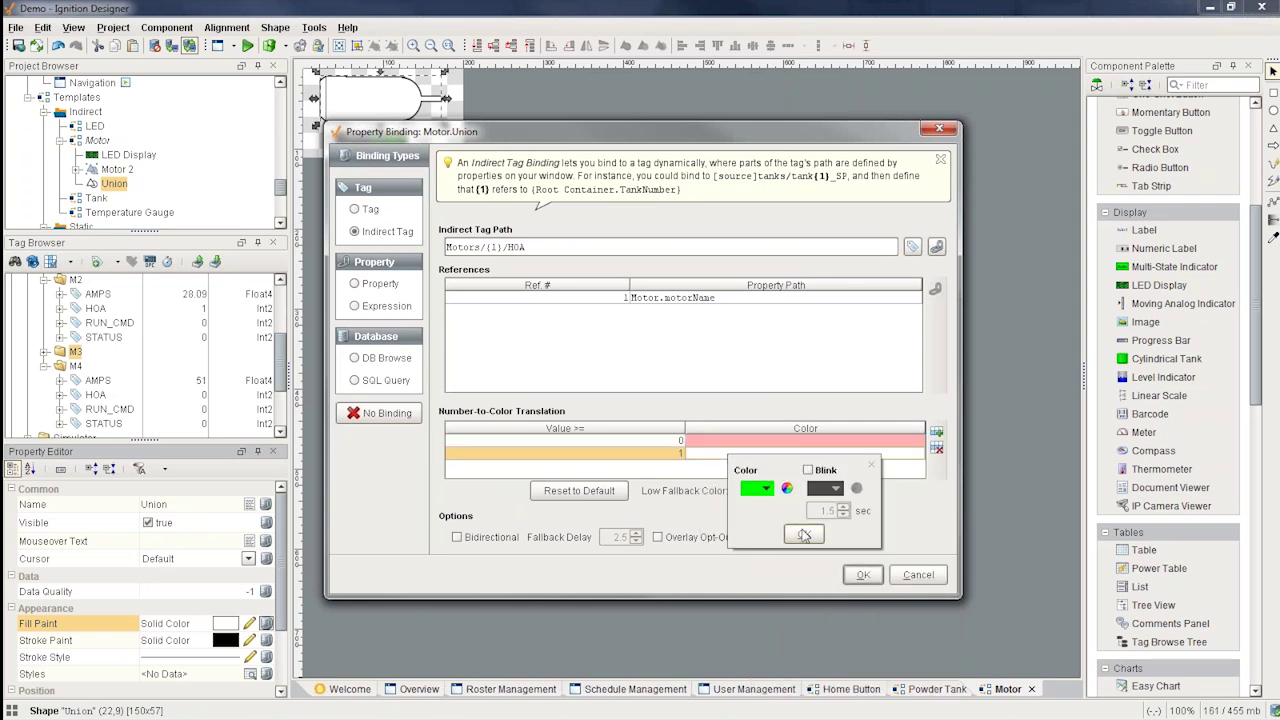
left_click(787, 489)
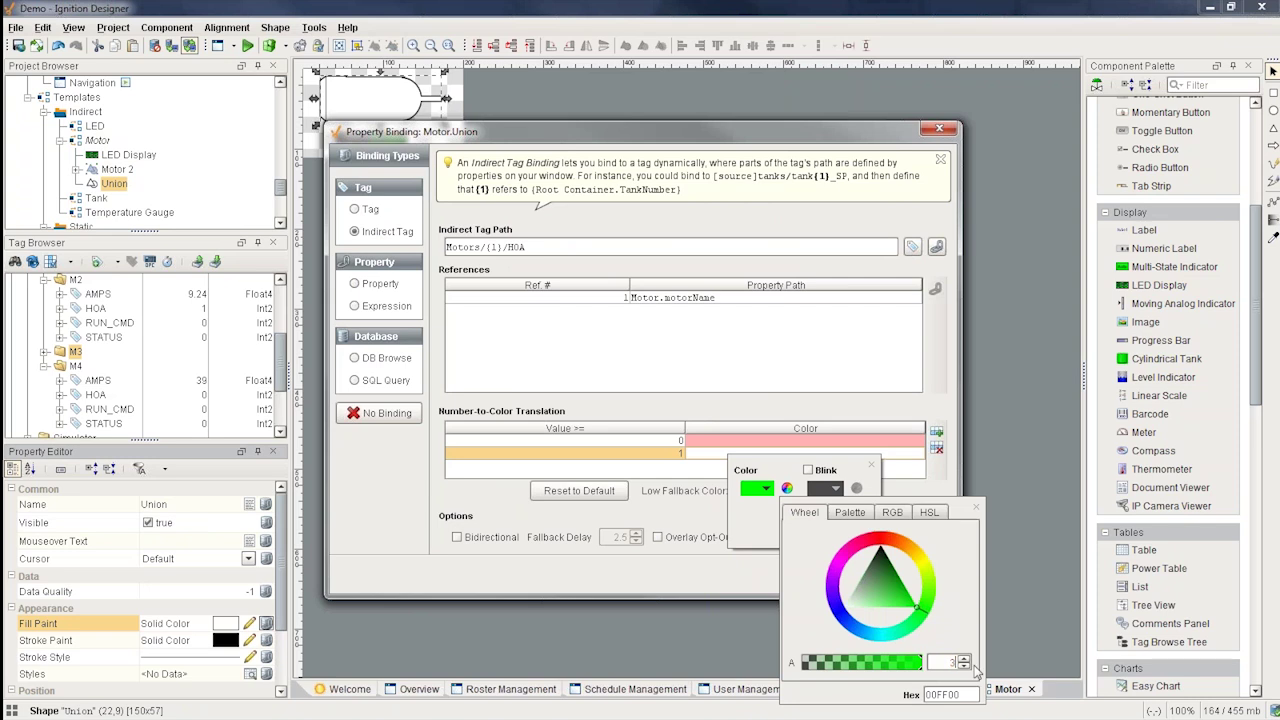
left_click(738, 508)
left_click(936, 431)
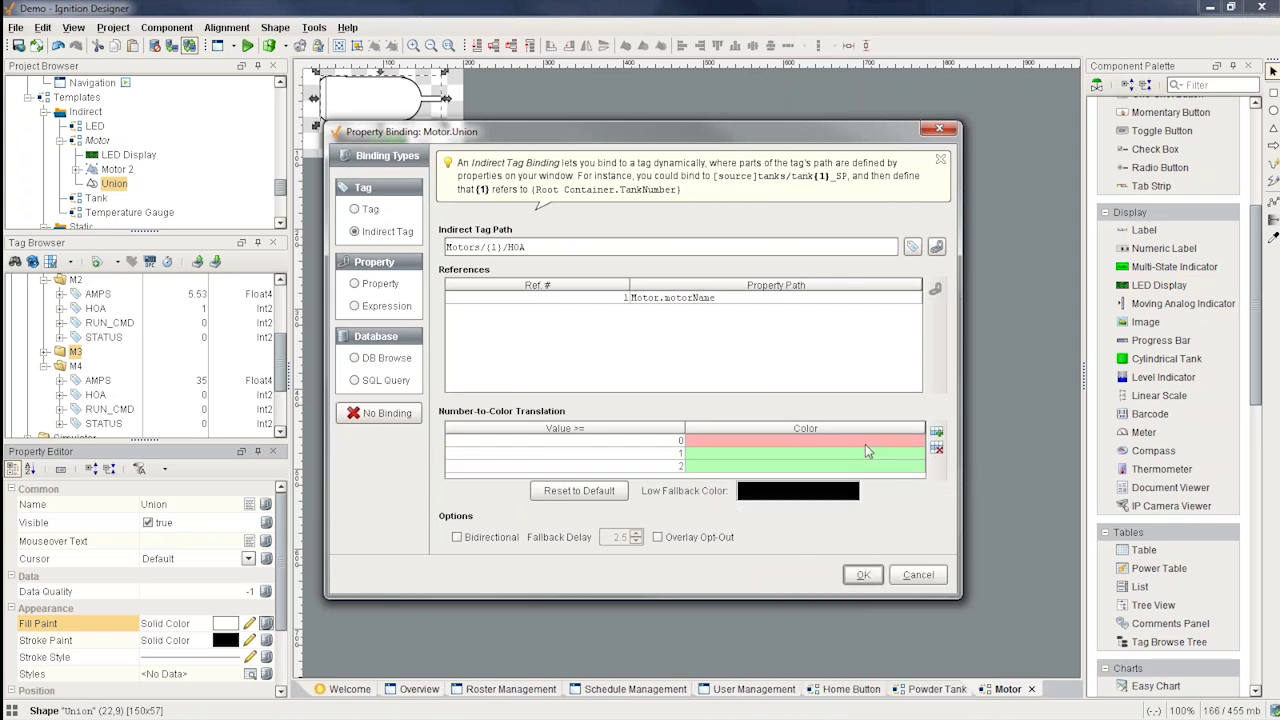
Step: Add a row for value 2 coloured yellow and apply the fill binding
left_click(768, 470)
left_click(768, 470)
left_click(800, 503)
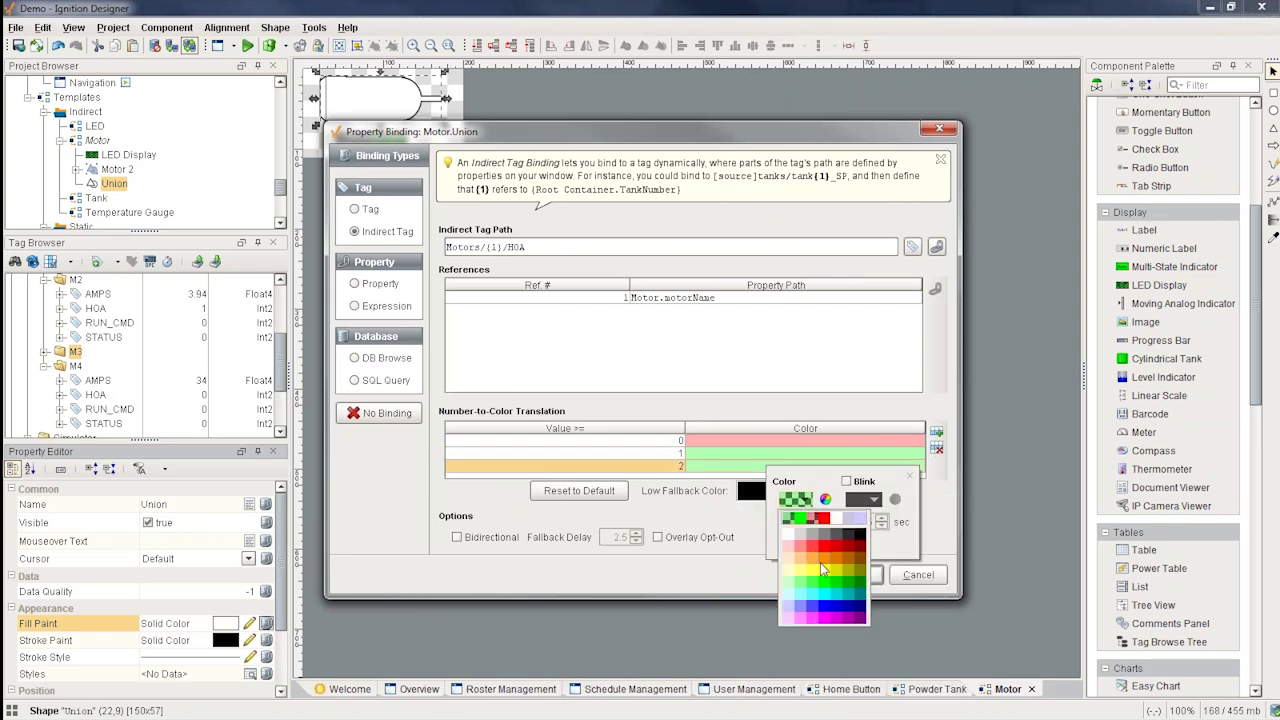
left_click(821, 568)
left_click(825, 498)
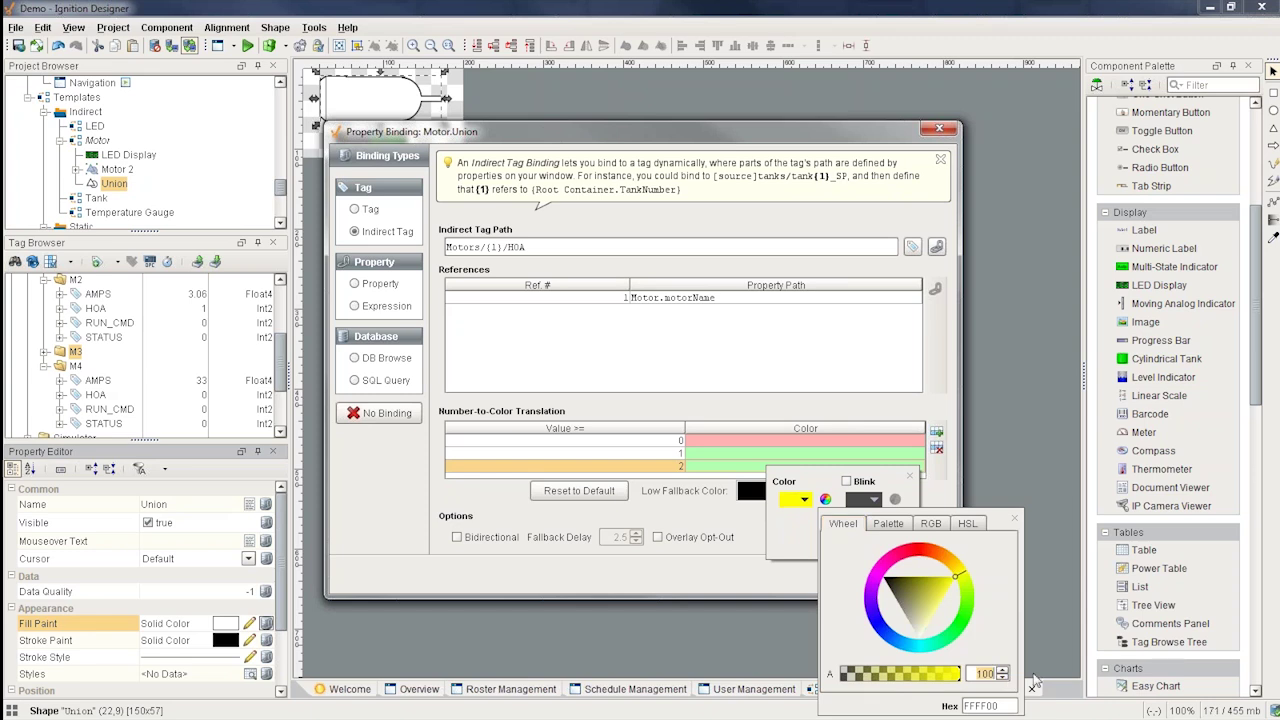
left_click(800, 500)
left_click(842, 560)
left_click(857, 572)
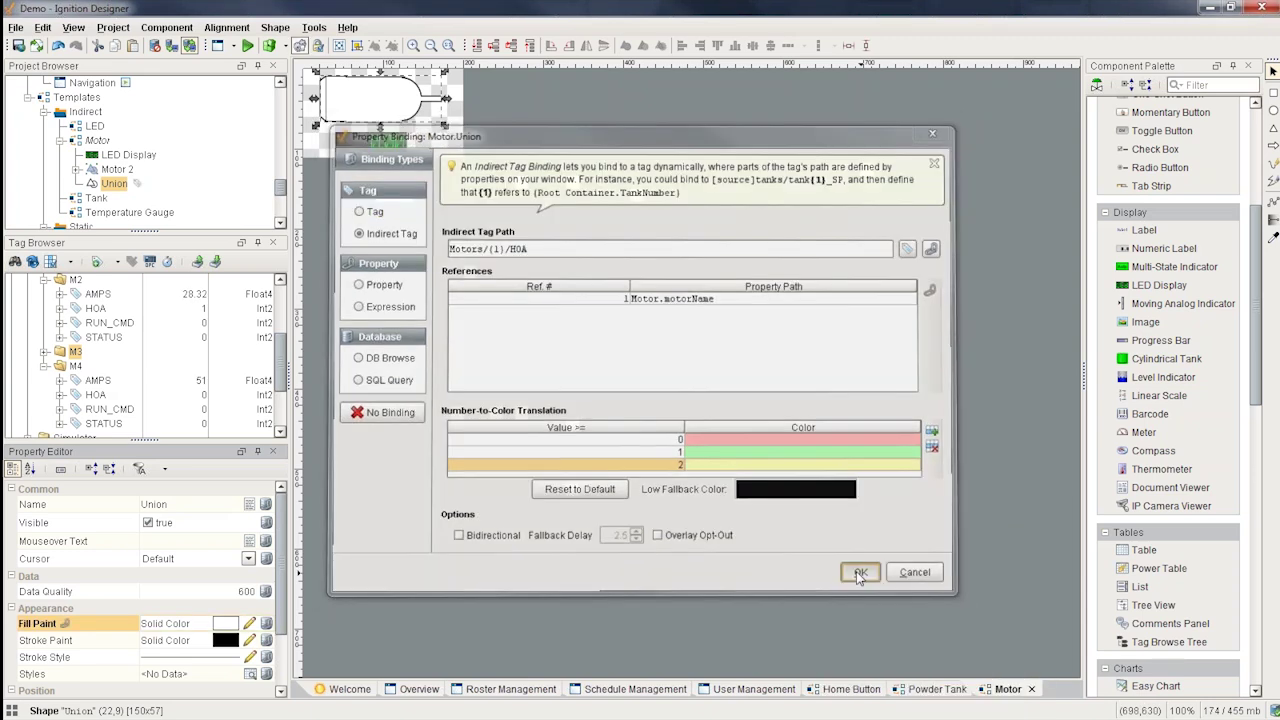
Step: Bind the LED Display's Value as an Indirect Tag to Motors/M1/AMPS
left_click(362, 142)
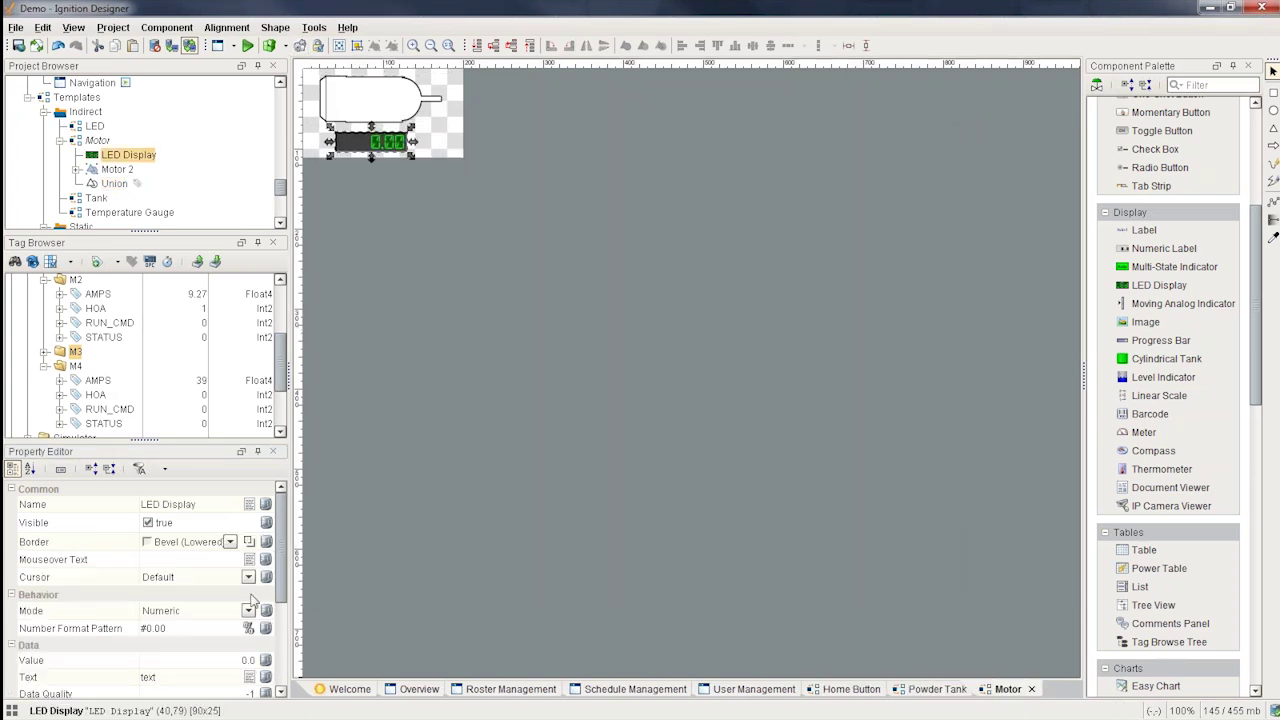
scroll(254, 600, "down", 1)
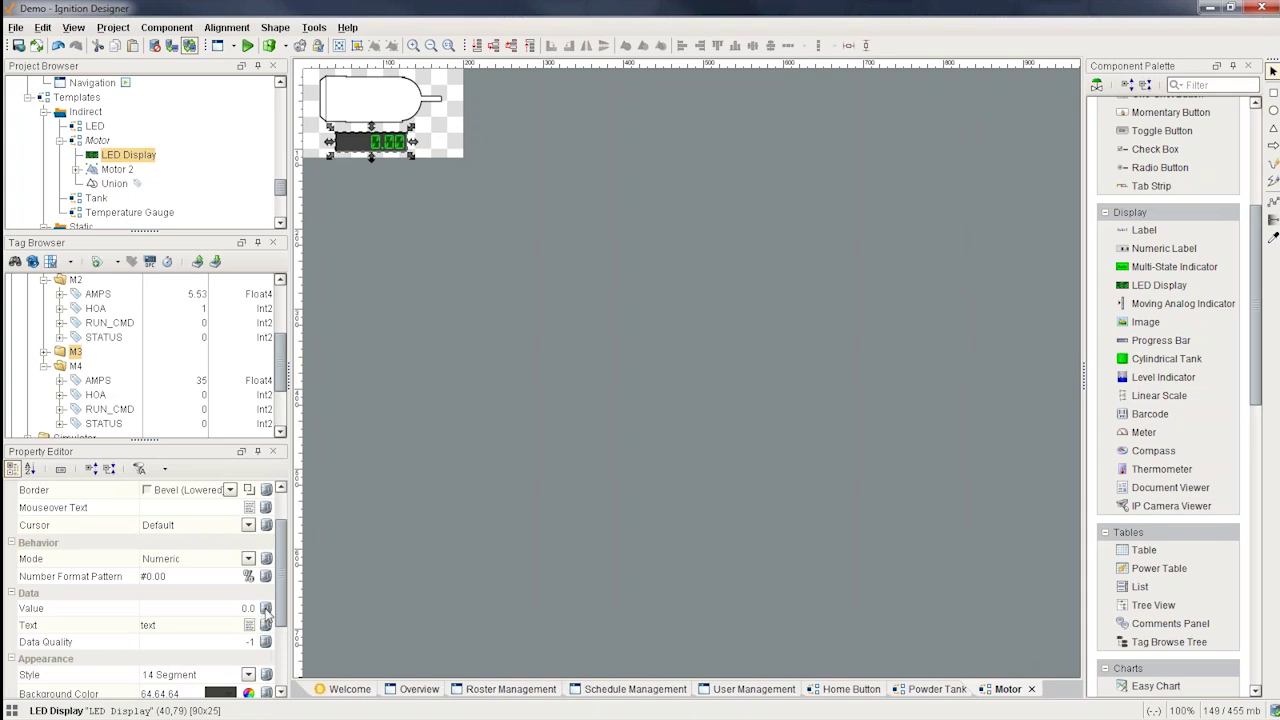
left_click(265, 608)
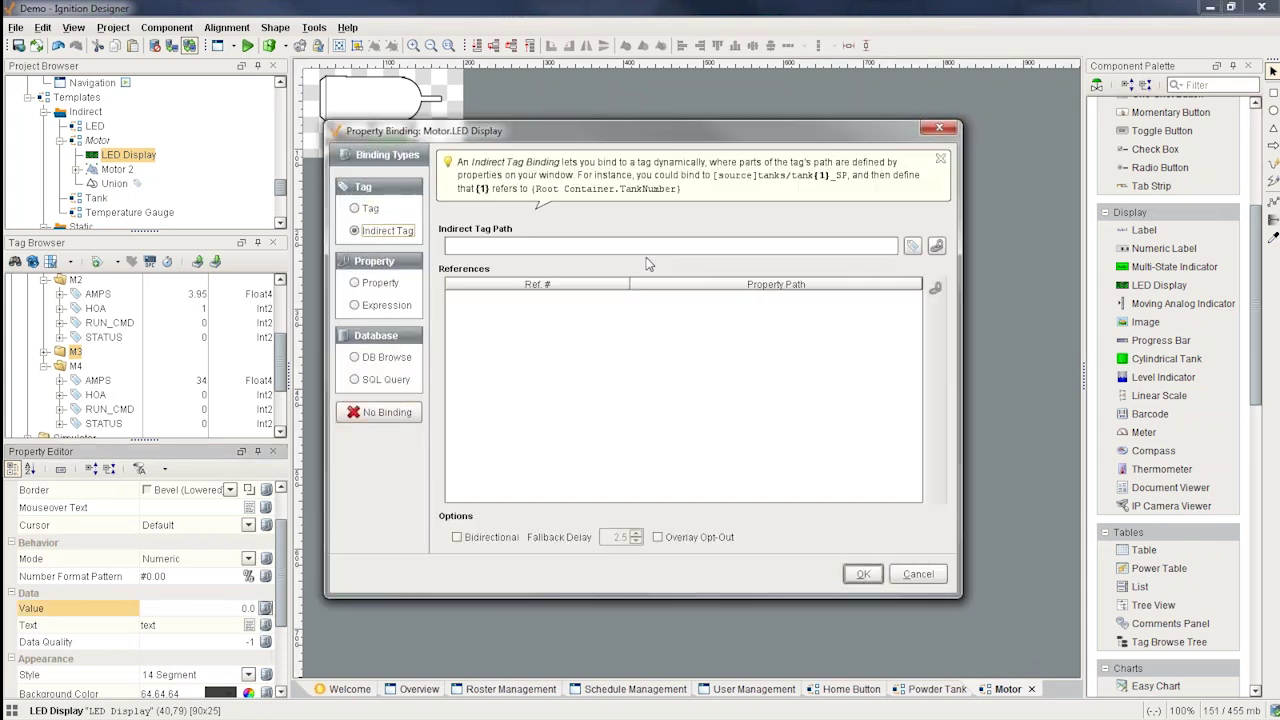
left_click(912, 246)
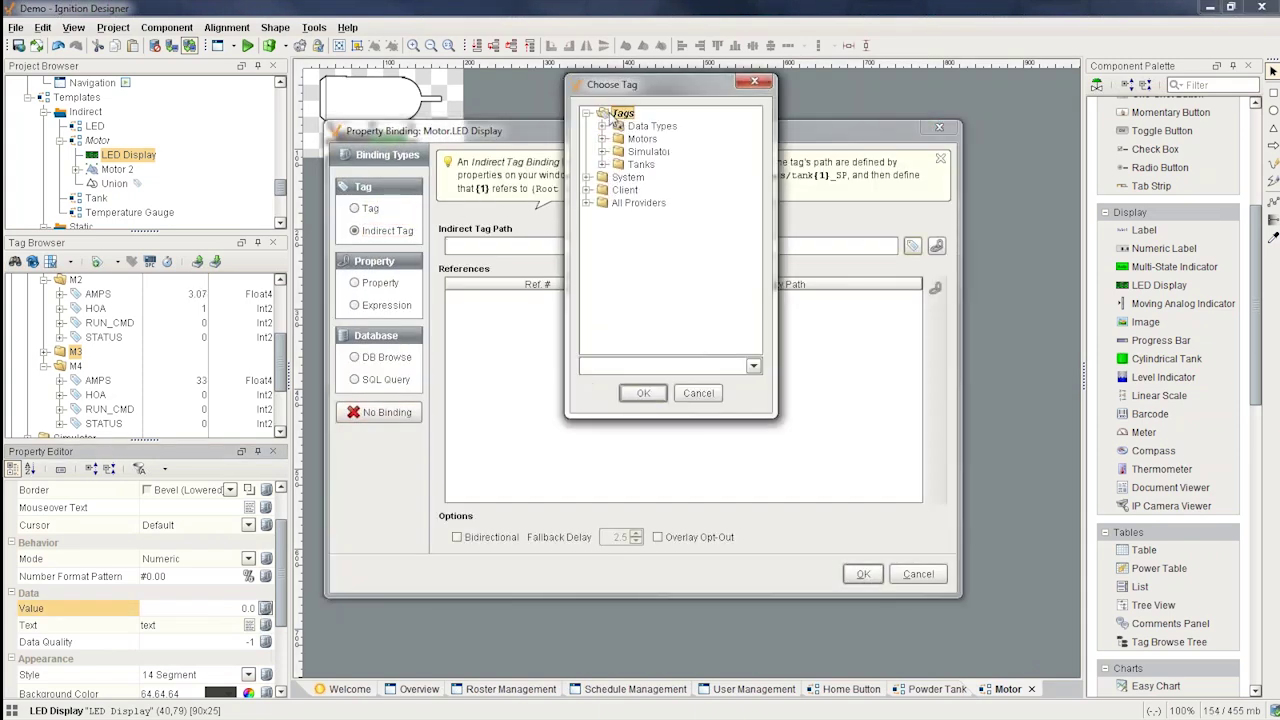
double_click(628, 139)
left_click(648, 151)
left_click(634, 151)
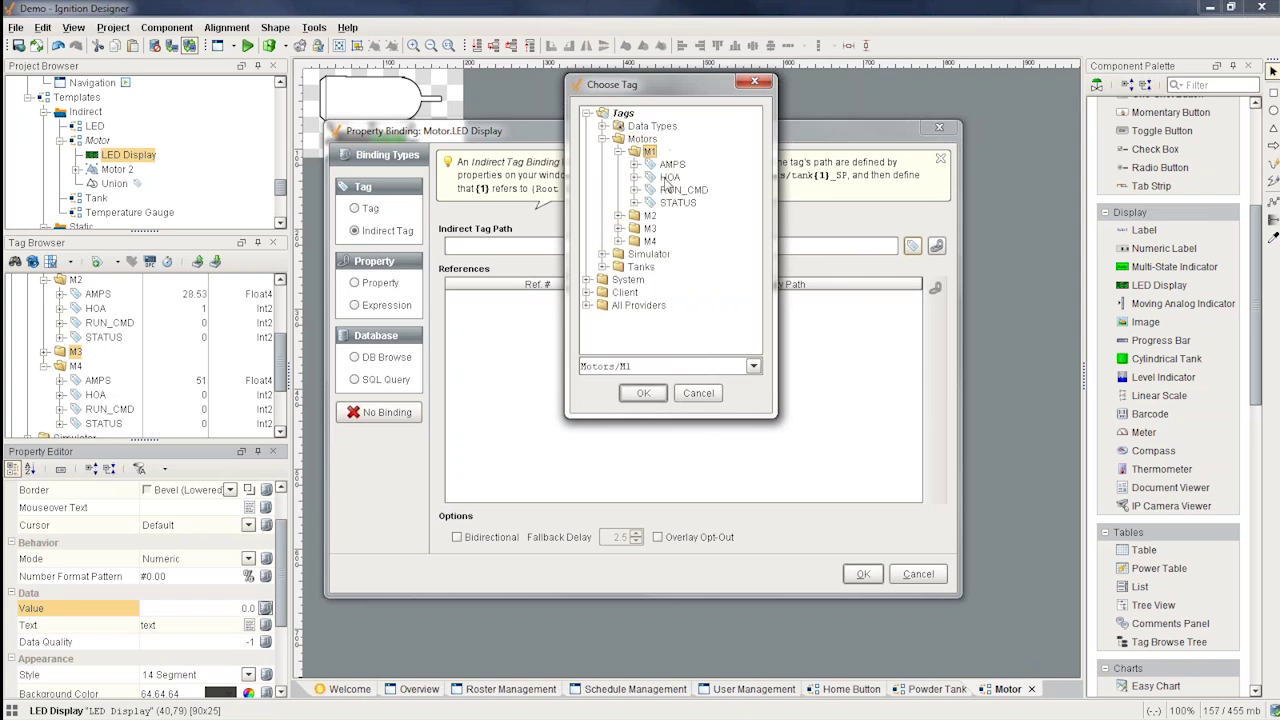
left_click(664, 177)
left_click(671, 164)
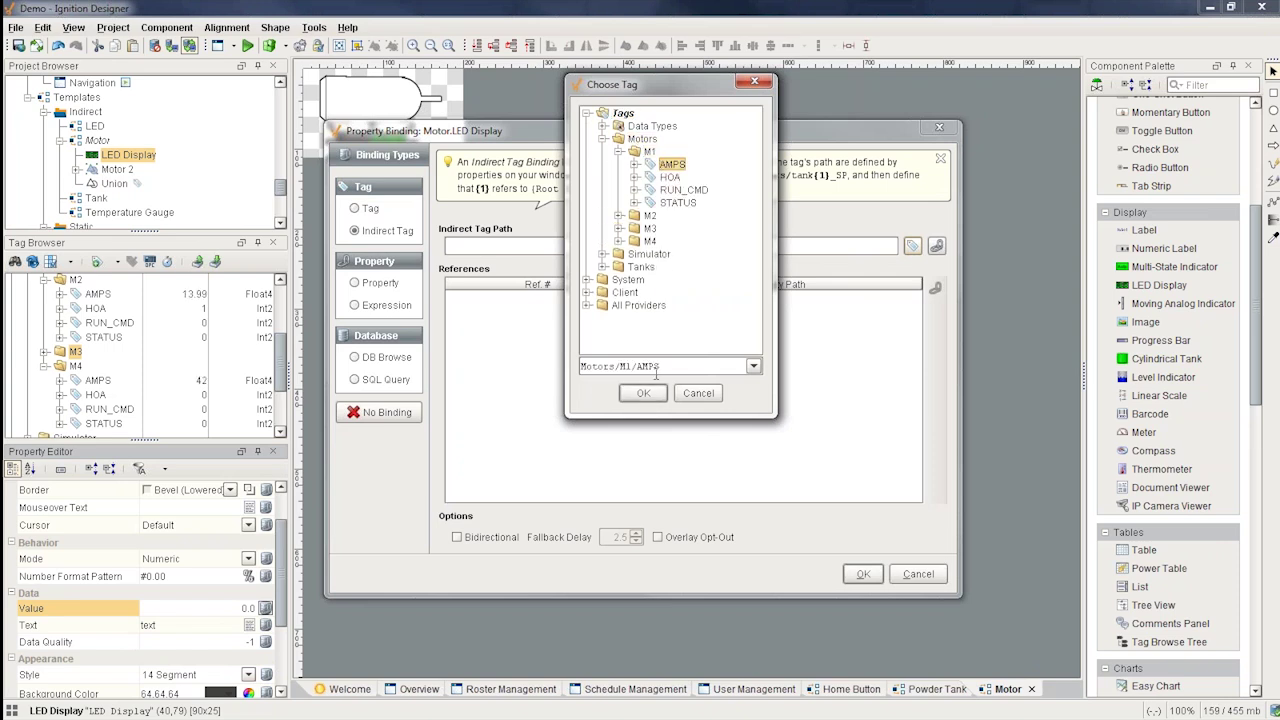
left_click(643, 393)
Step: Replace M1 in the path with reference {1} = Motor.motorName and finish the binding
left_click(497, 245)
key("BackSpace")
key("BackSpace")
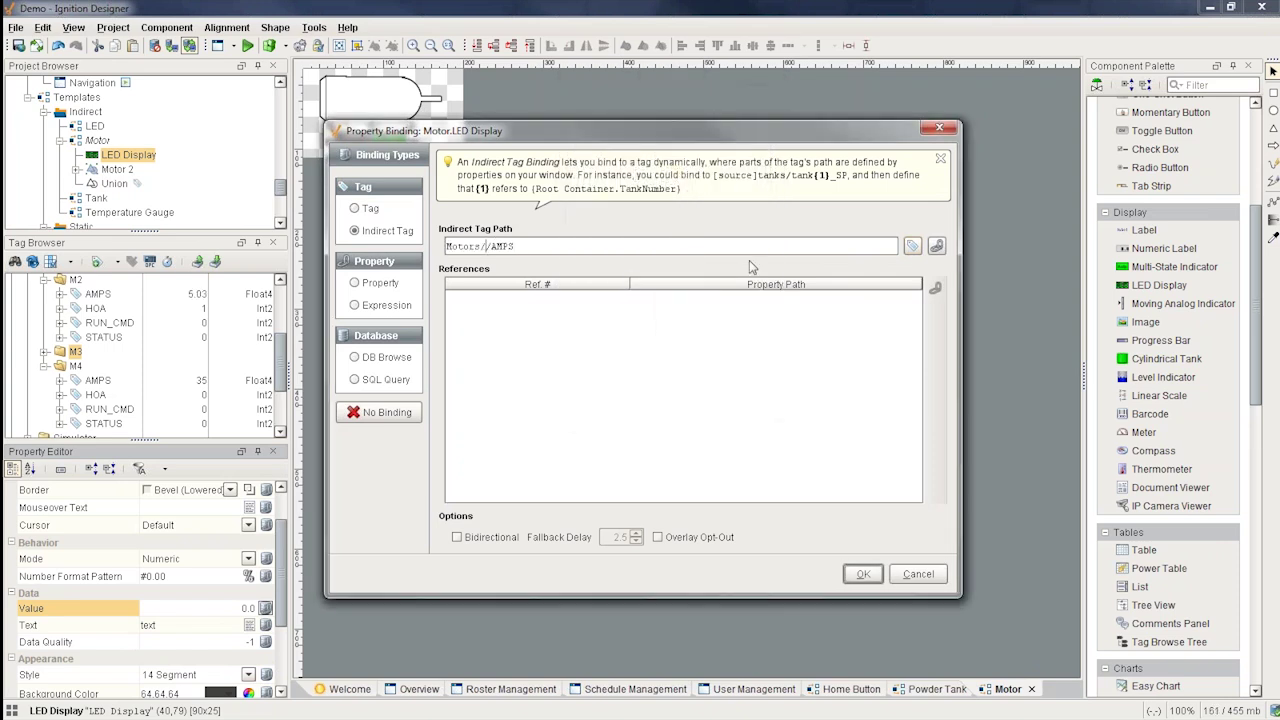
left_click(936, 246)
left_click(612, 265)
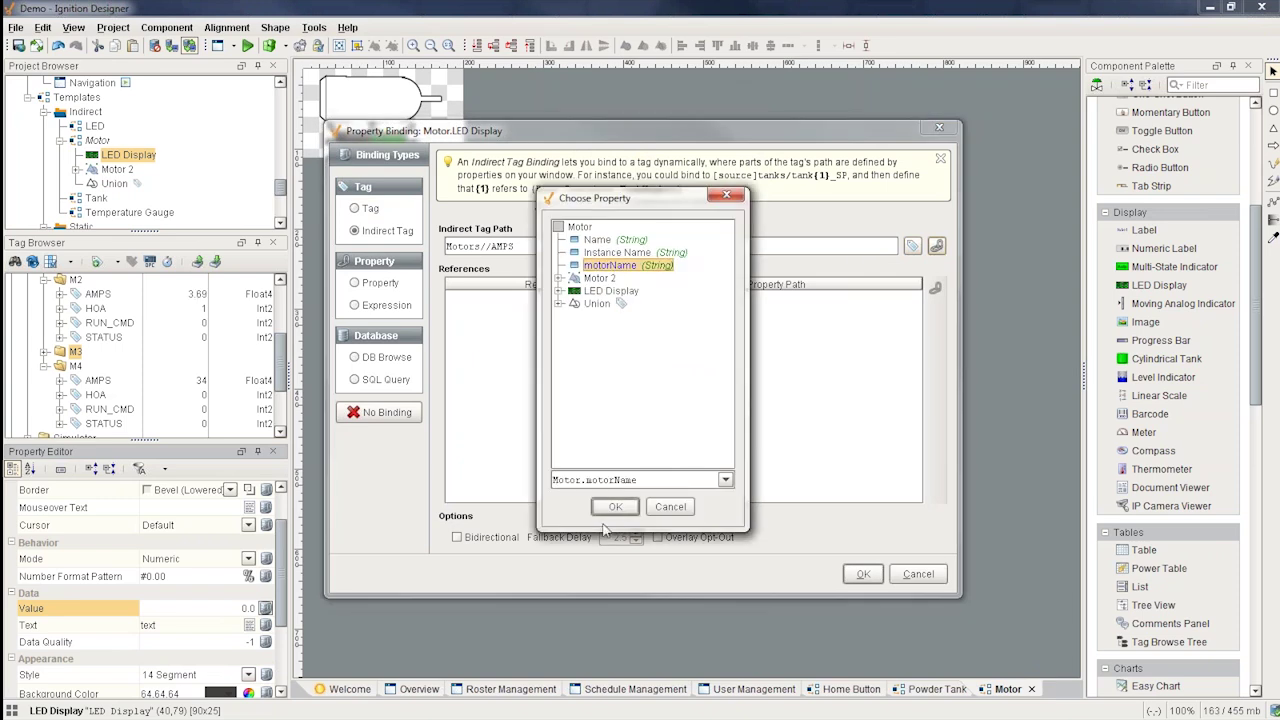
left_click(612, 508)
left_click(863, 574)
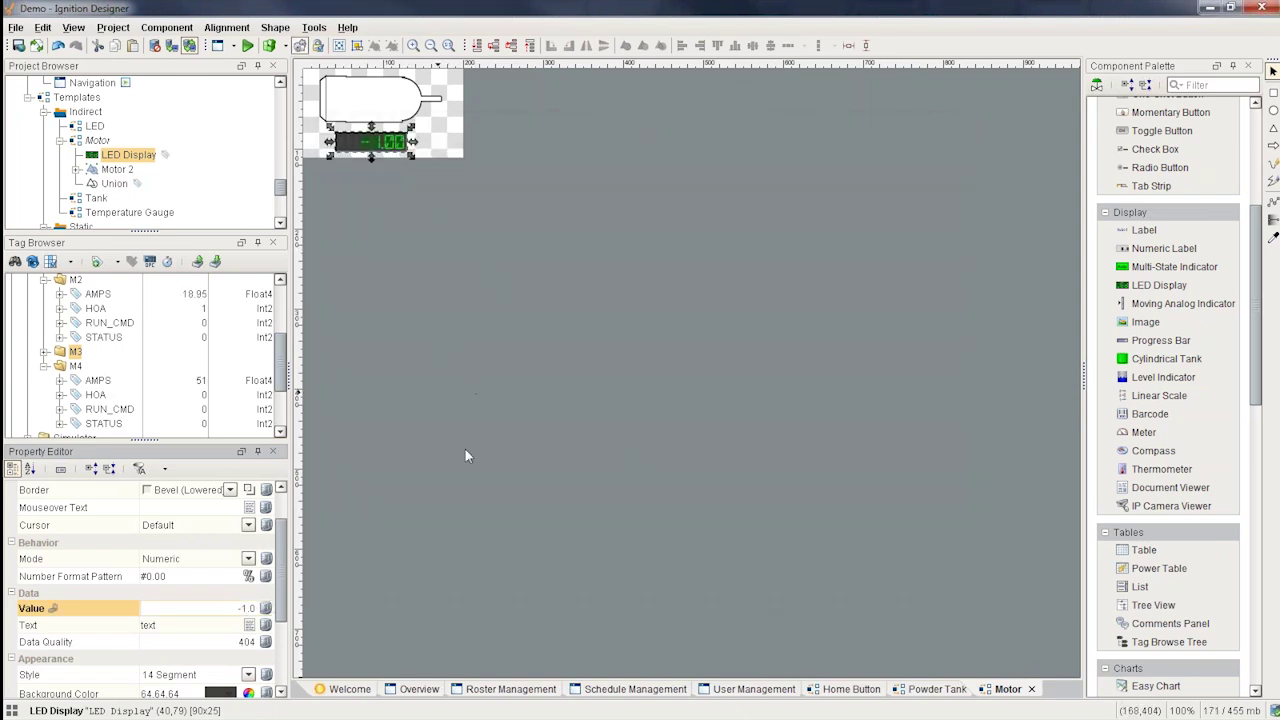
Step: Place a Motor template instance on Overview with motorName M1
left_click(425, 689)
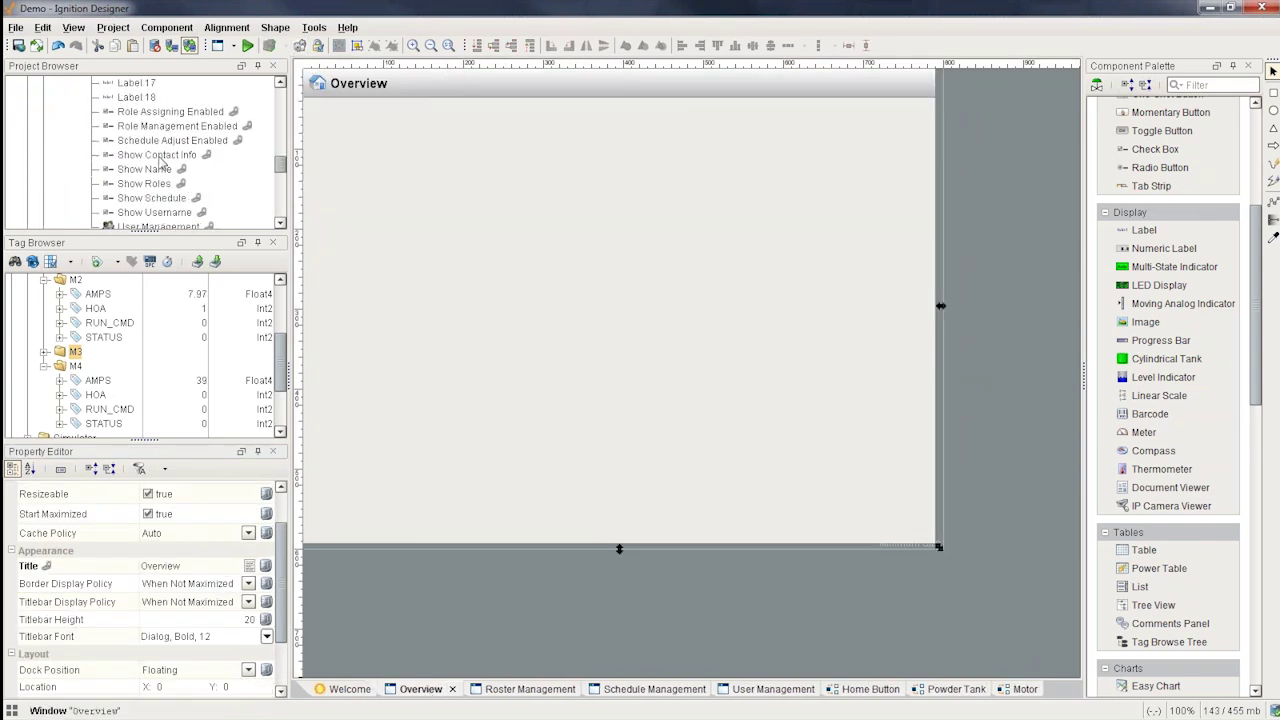
scroll(161, 163, "down", 5)
left_click_drag(112, 132, 410, 184)
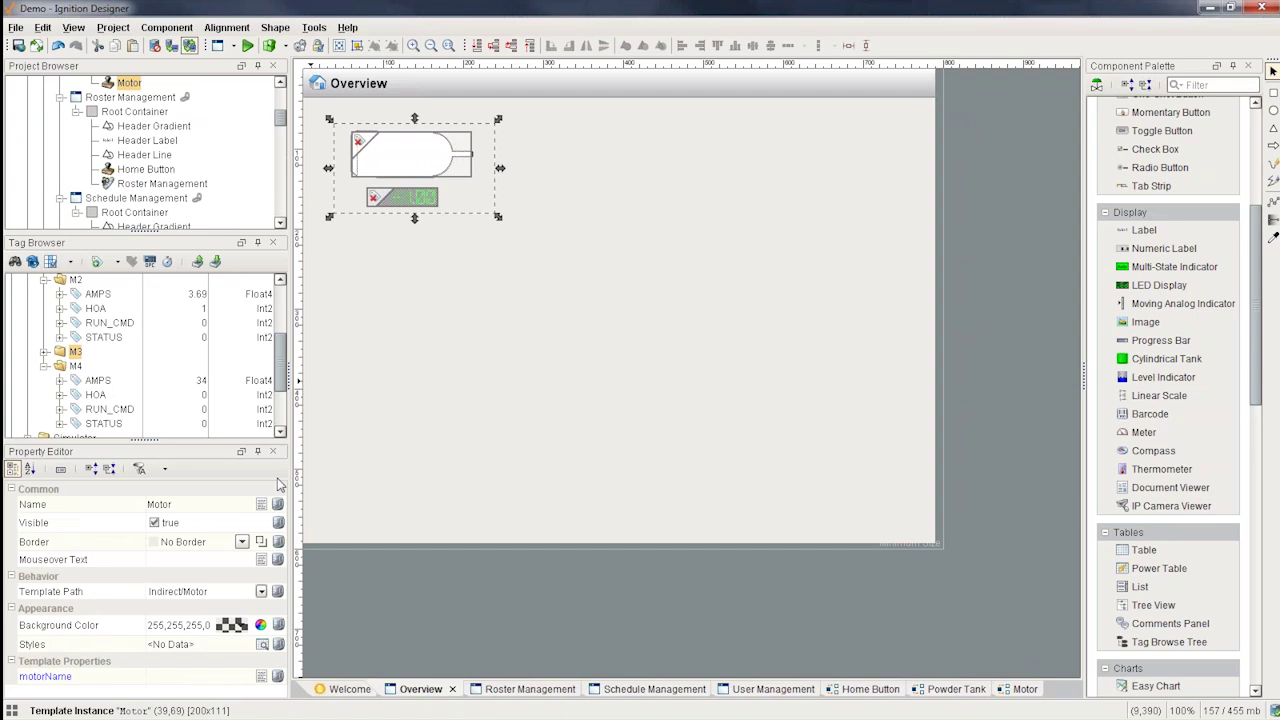
left_click(203, 679)
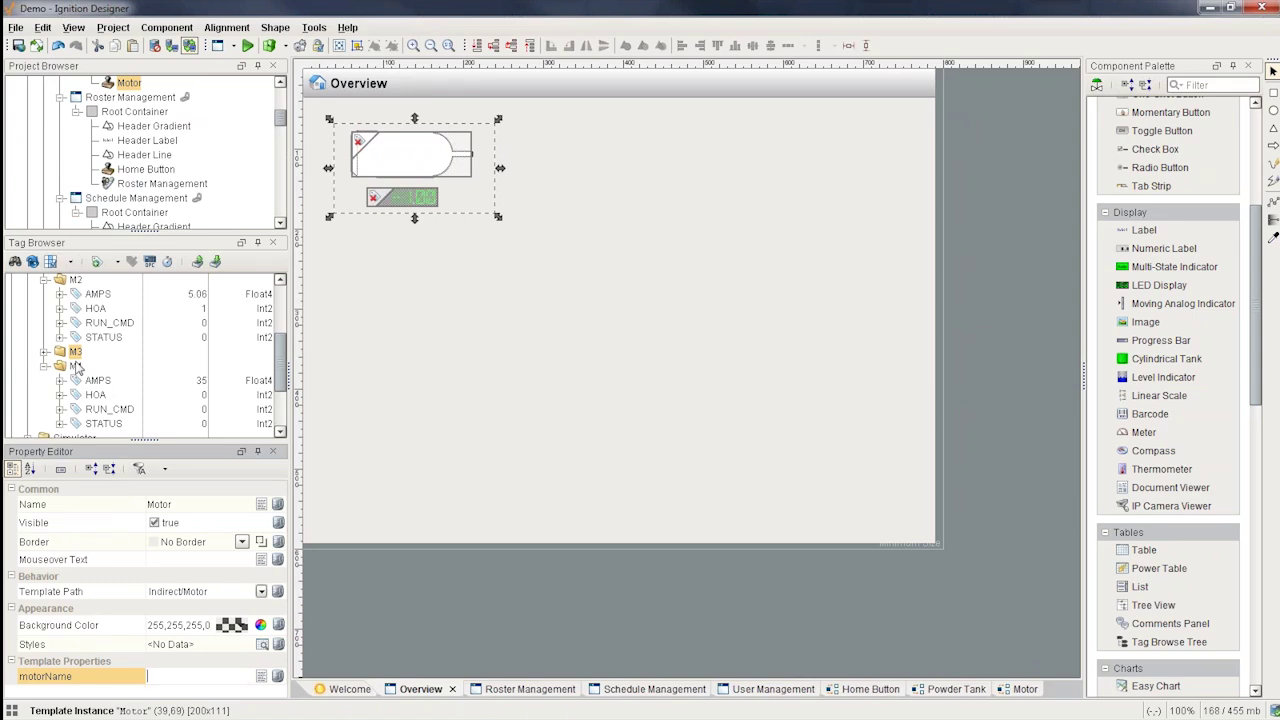
key("Return")
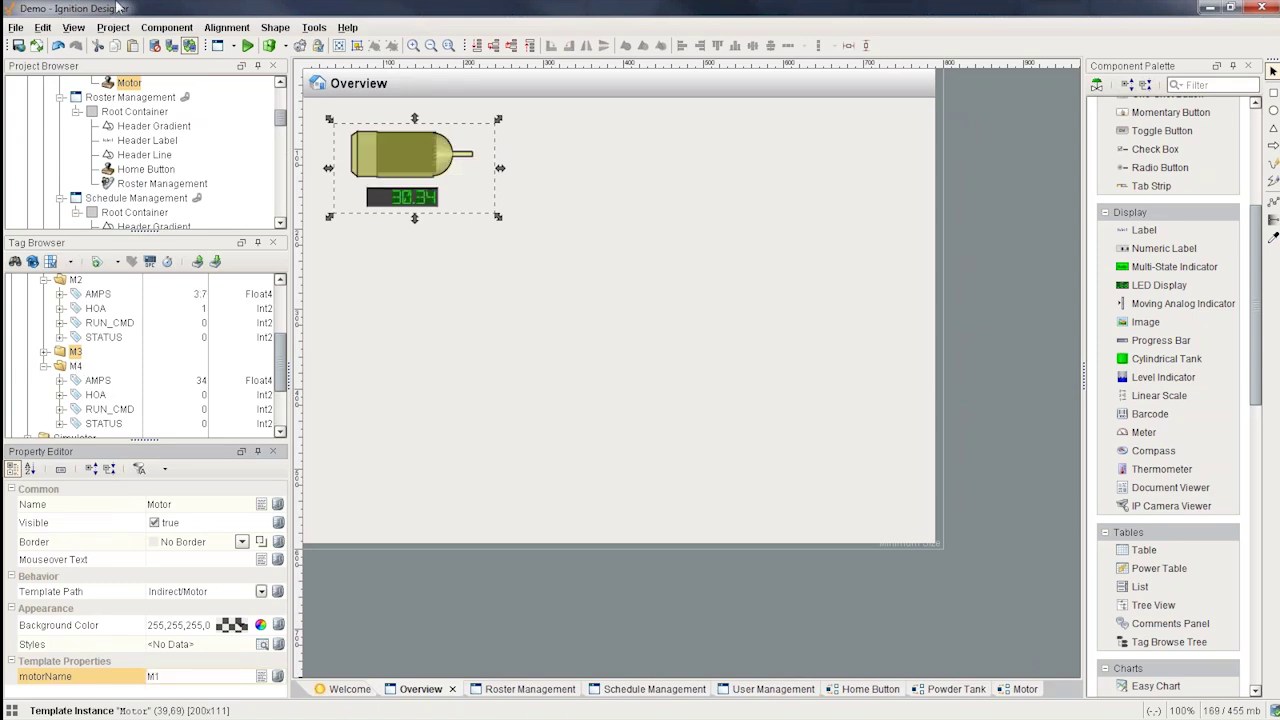
Step: Copy the instance to the right and set its motorName to M2
left_click_drag(410, 188, 591, 188)
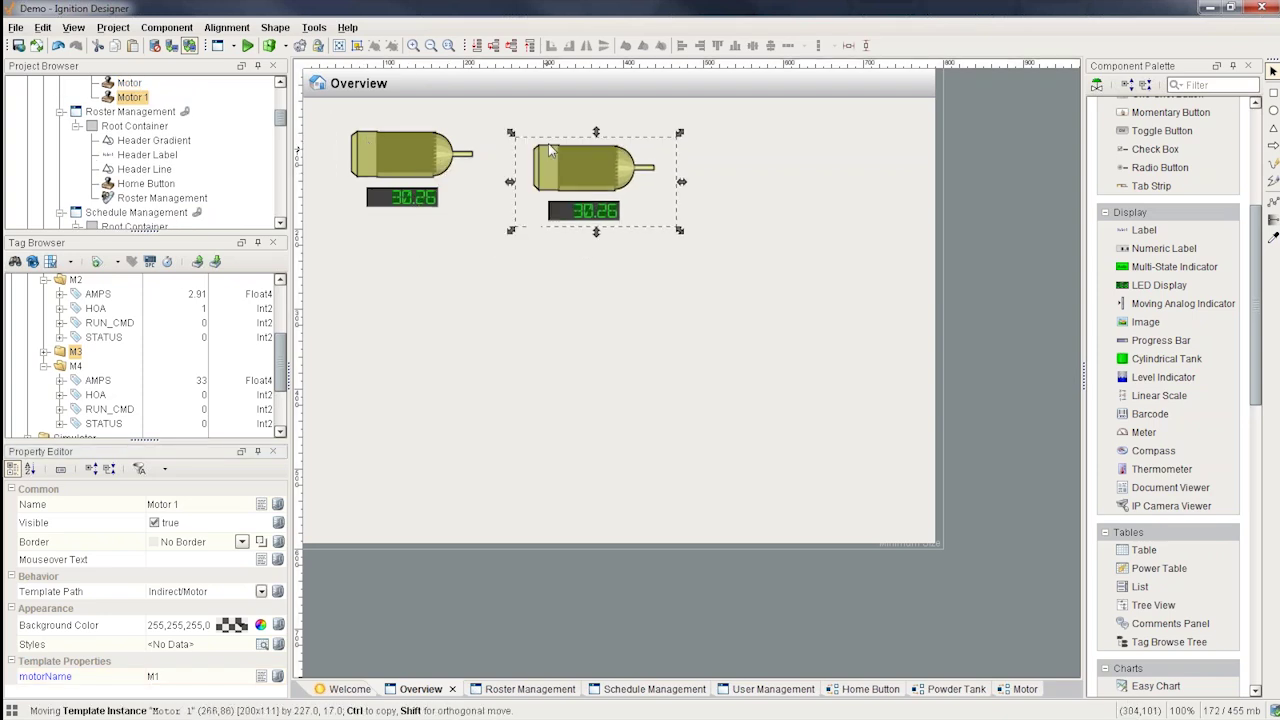
left_click(186, 678)
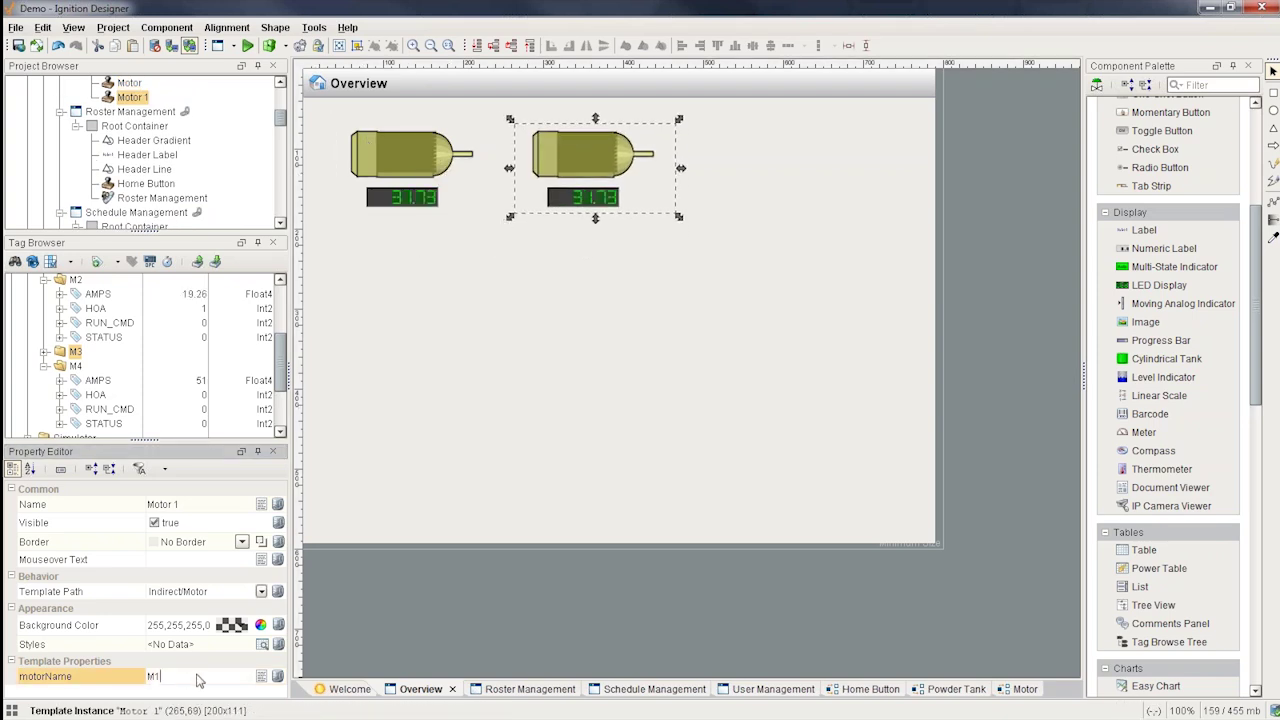
type("2")
key("Return")
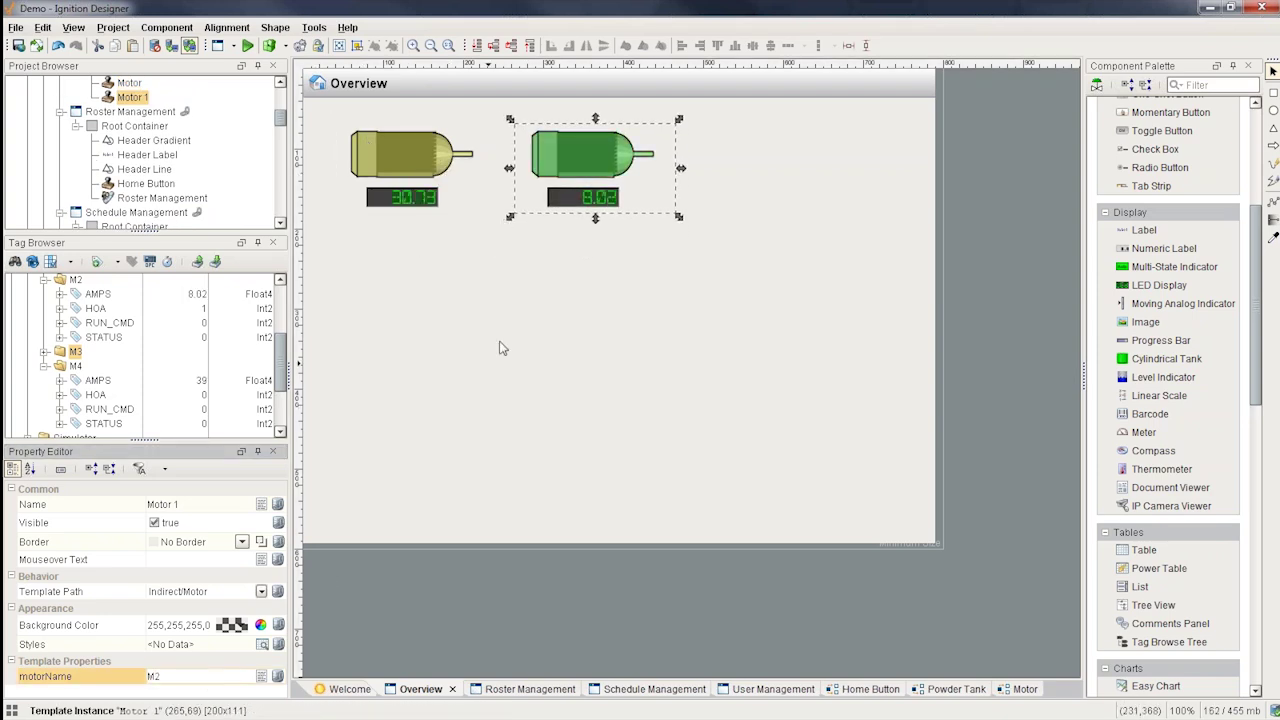
key("ctrl+d")
Step: Copy a third instance to the lower left with motorName M3
left_click_drag(576, 176, 408, 291)
left_click(227, 678)
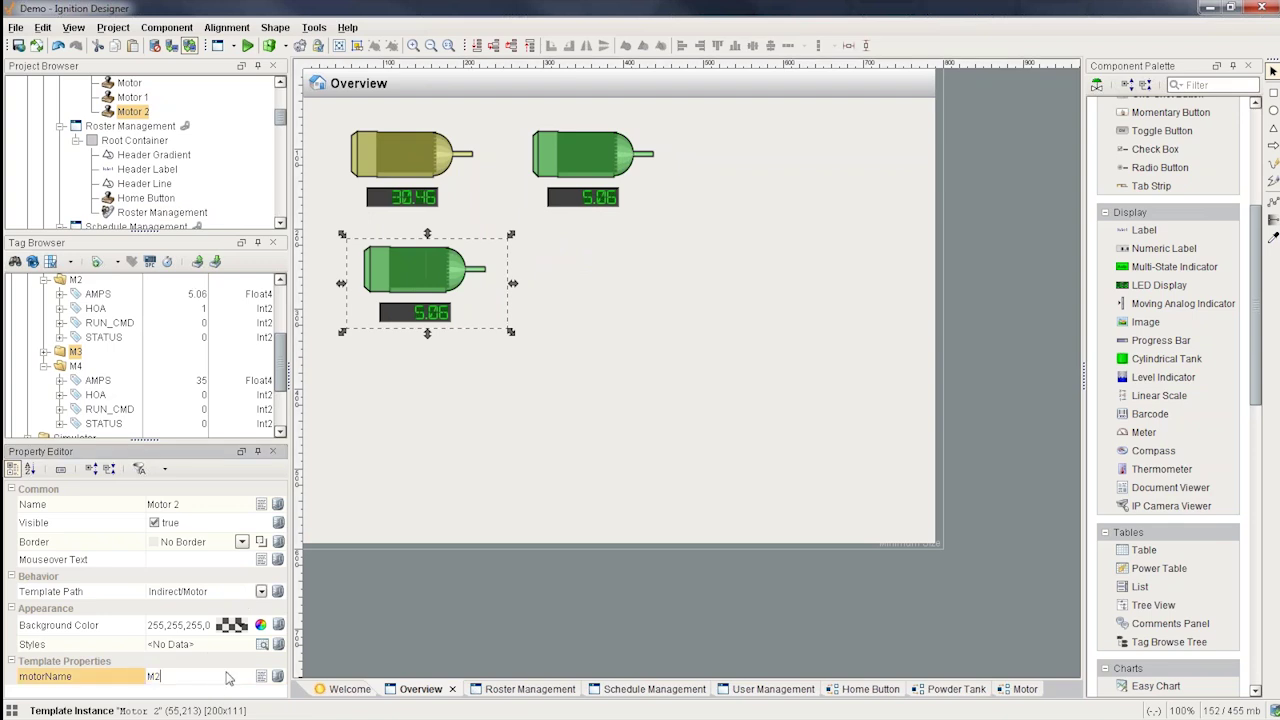
key("BackSpace")
type("3")
key("Return")
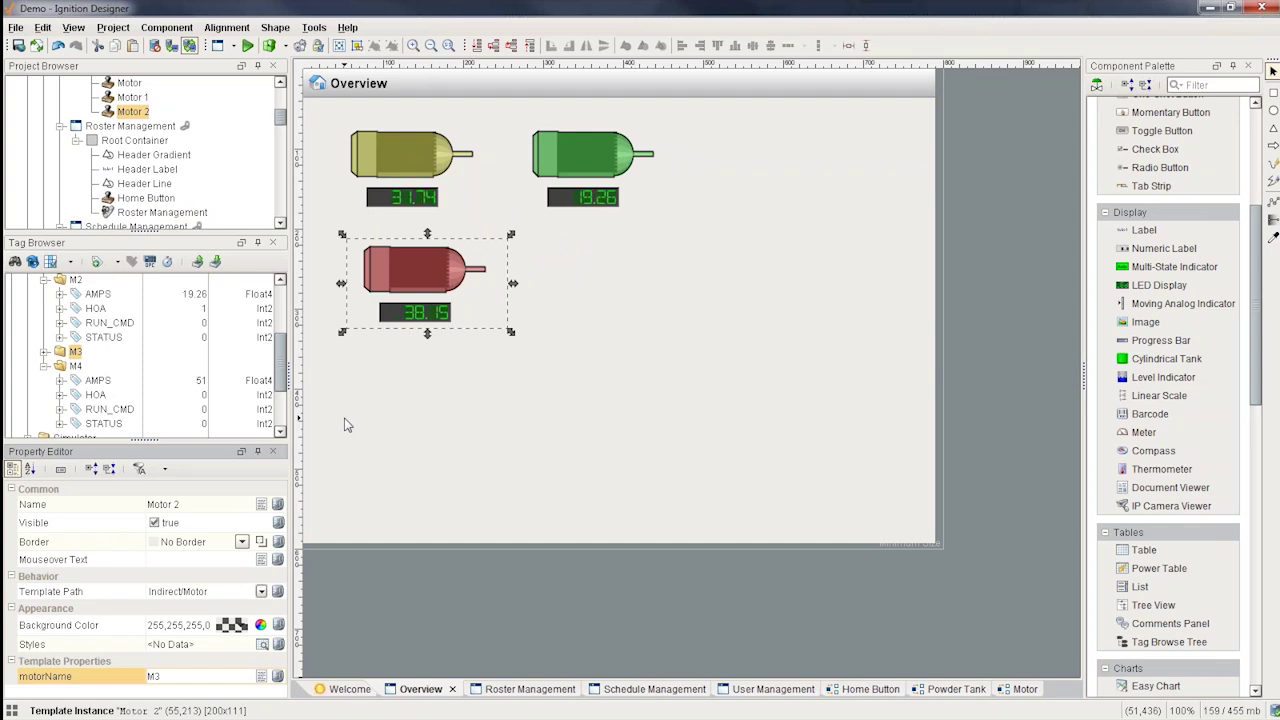
left_click(1024, 688)
Step: Move the LED readout right and add an 'Amps:' label to its left, then check Overview
left_click_drag(381, 142, 429, 147)
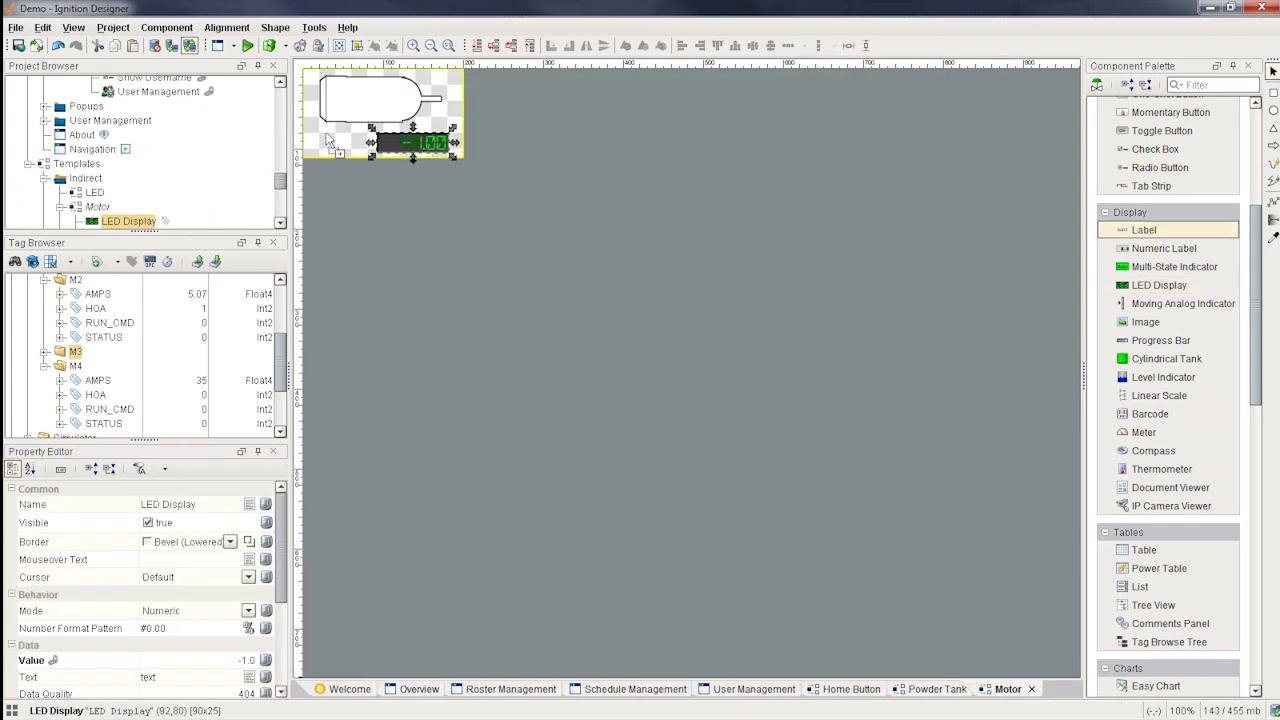
left_click_drag(330, 140, 352, 146)
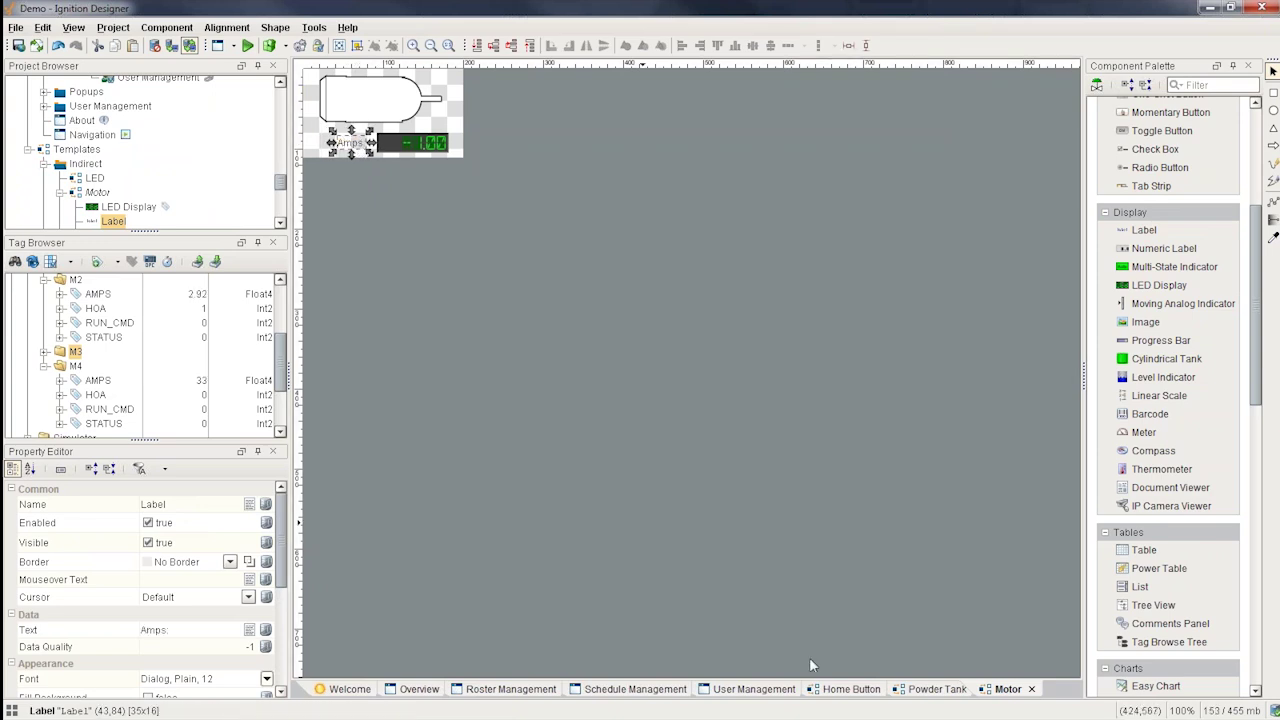
left_click(416, 689)
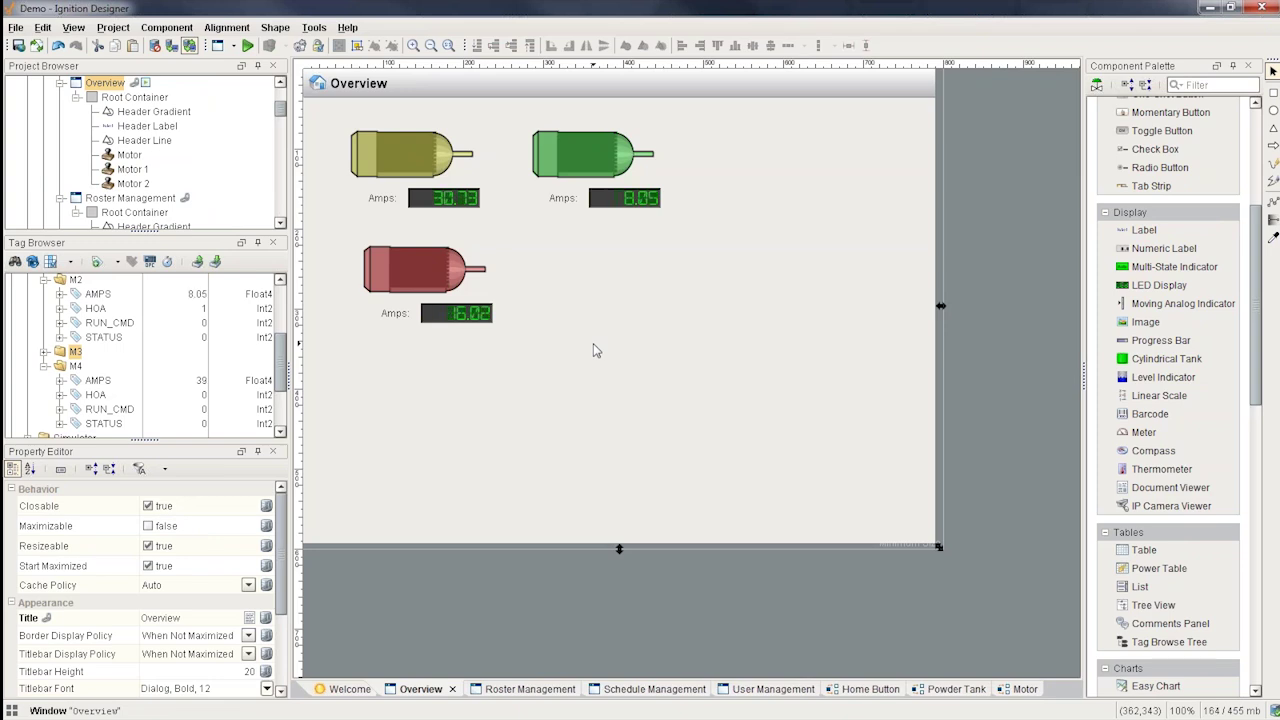
left_click_drag(280, 110, 276, 195)
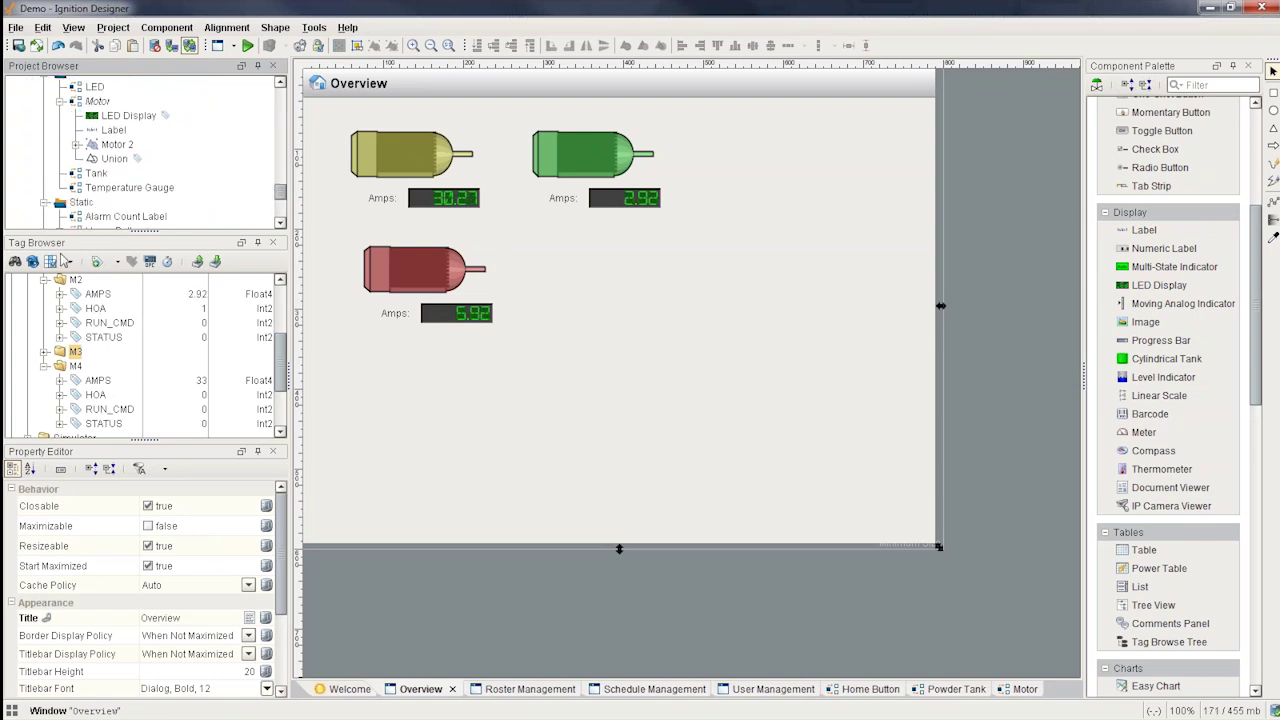